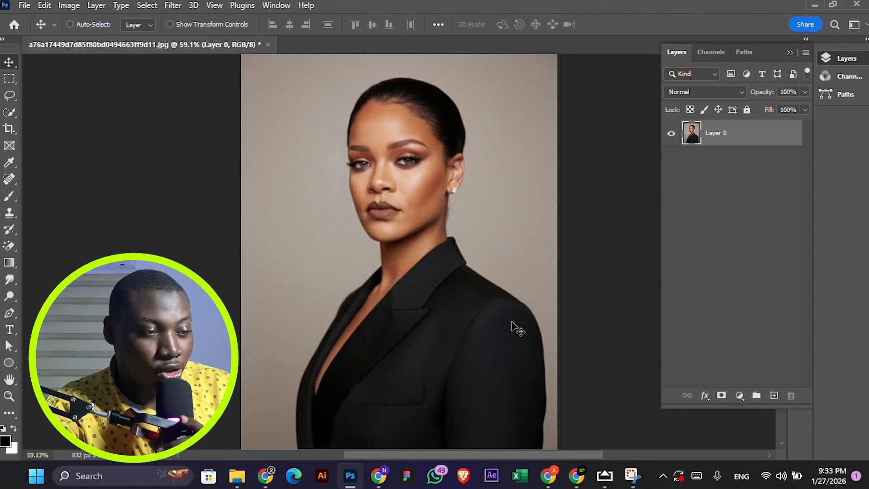
# Step: Save a JPEG copy of the portrait in Downloads as a76a17449d7d85f80bd0494663ff9d11 copy.jpg, replacing the existing file, at Maximum quality 12
pyautogui.press('ctrl')
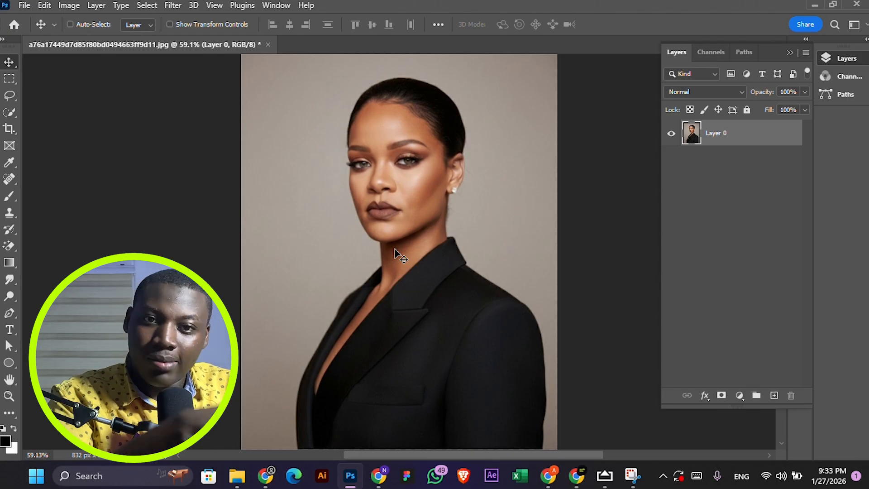
pyautogui.press('ctrl')
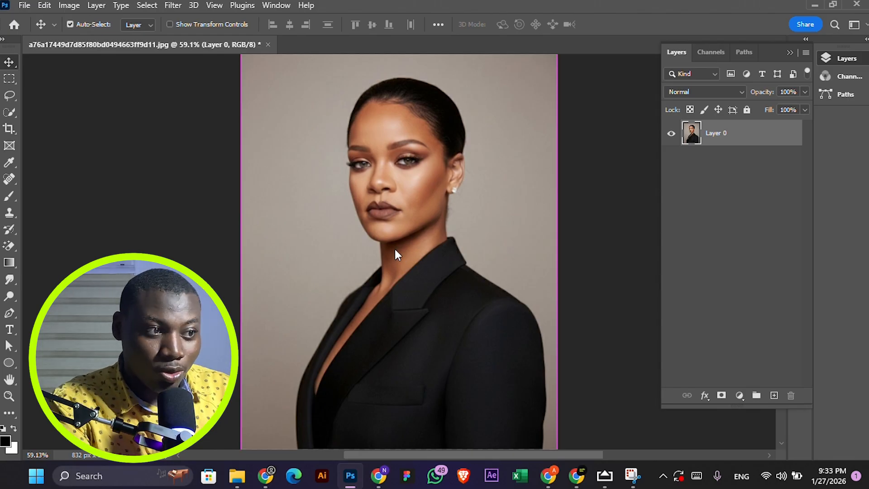
pyautogui.hotkey('ctrl', 'shift', 's')
pyautogui.click(193, 254)
pyautogui.click(193, 254)
pyautogui.click(302, 290)
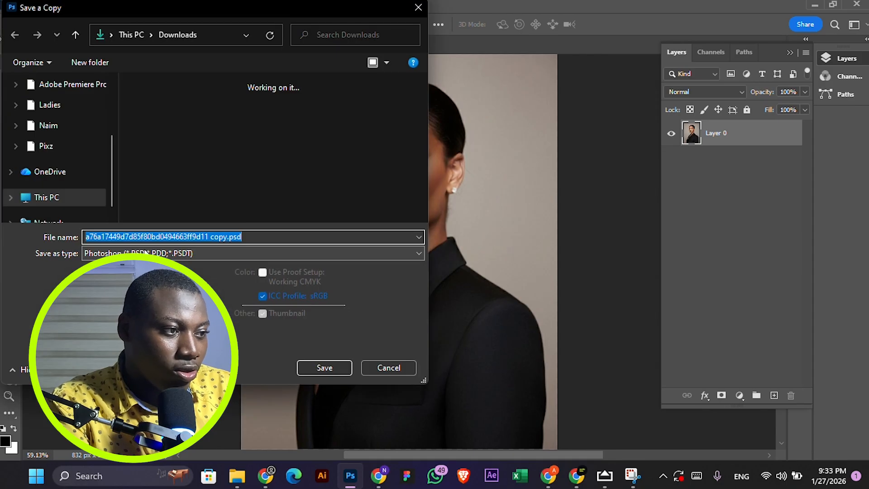
pyautogui.click(156, 254)
pyautogui.click(172, 353)
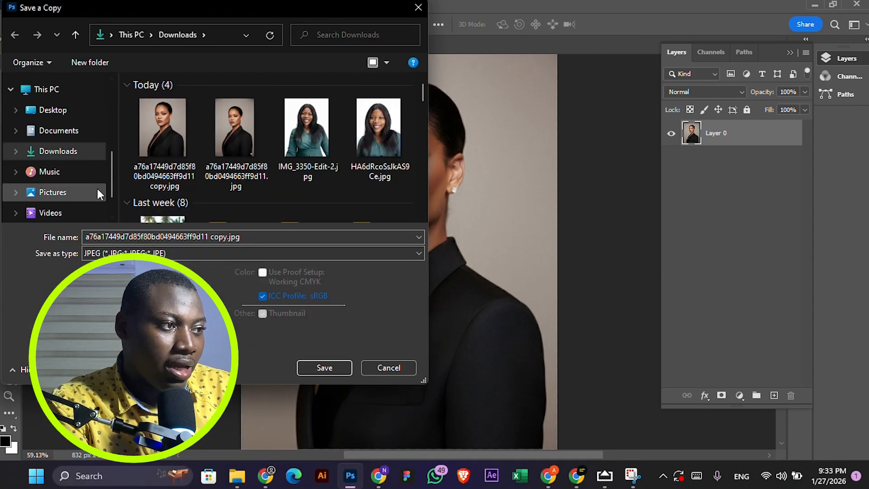
pyautogui.click(341, 373)
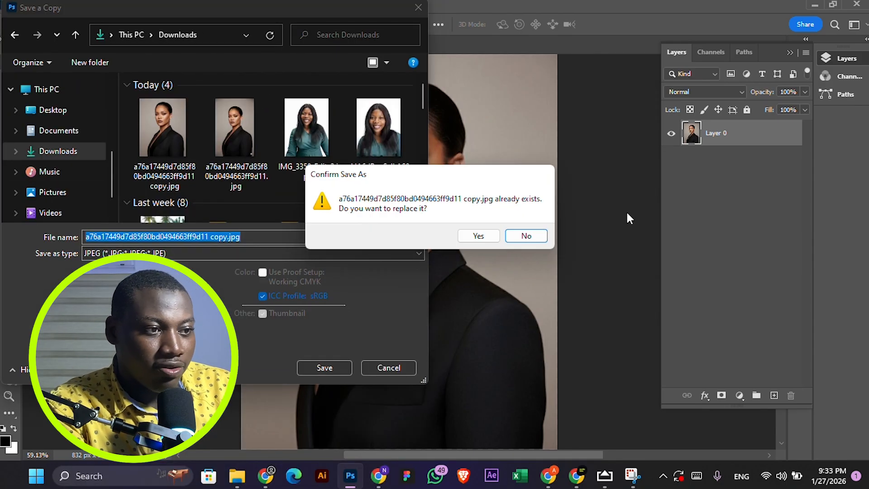
pyautogui.click(478, 236)
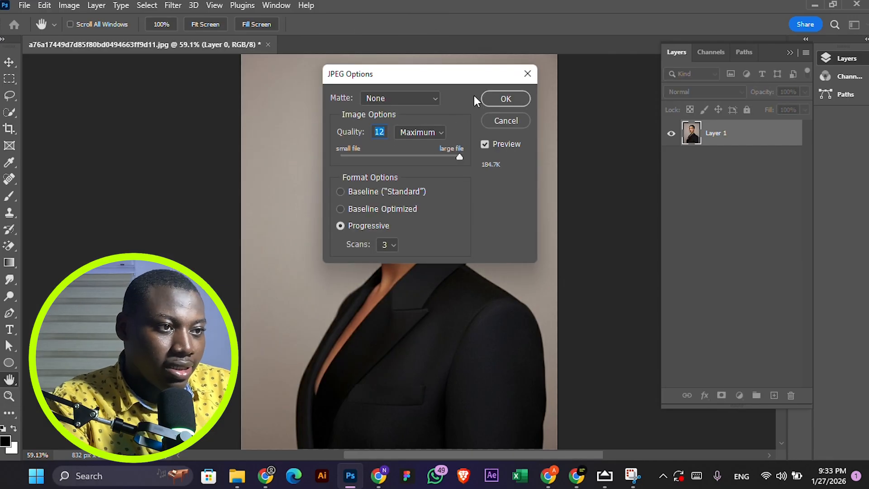
pyautogui.click(506, 99)
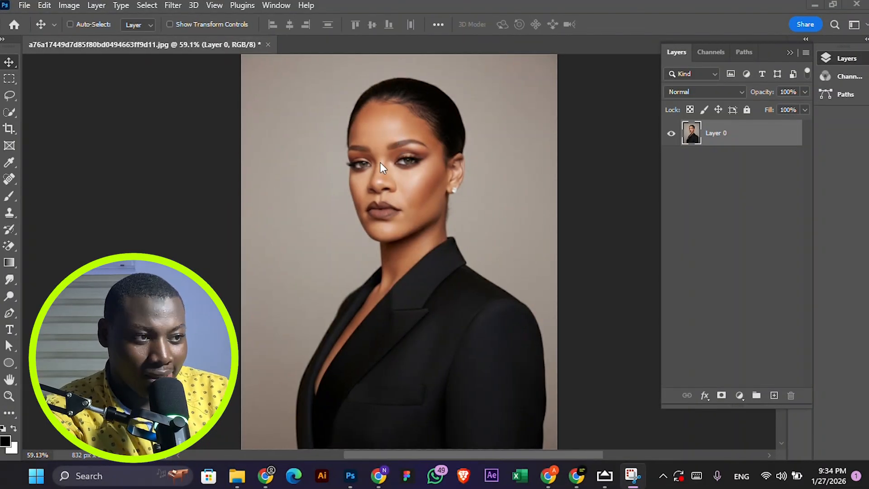
# Step: Switch to Lovart in the browser, show its chat, and attach the saved portrait copy from the Downloads folder
pyautogui.click(424, 147)
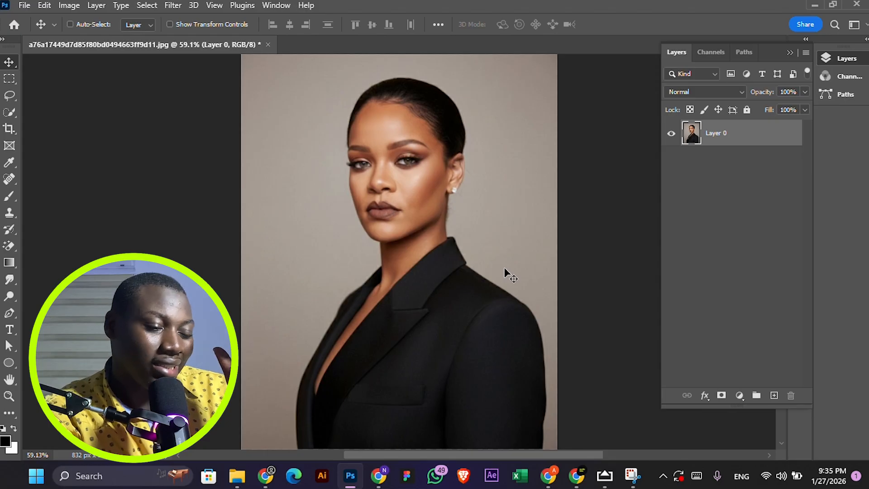
pyautogui.click(548, 476)
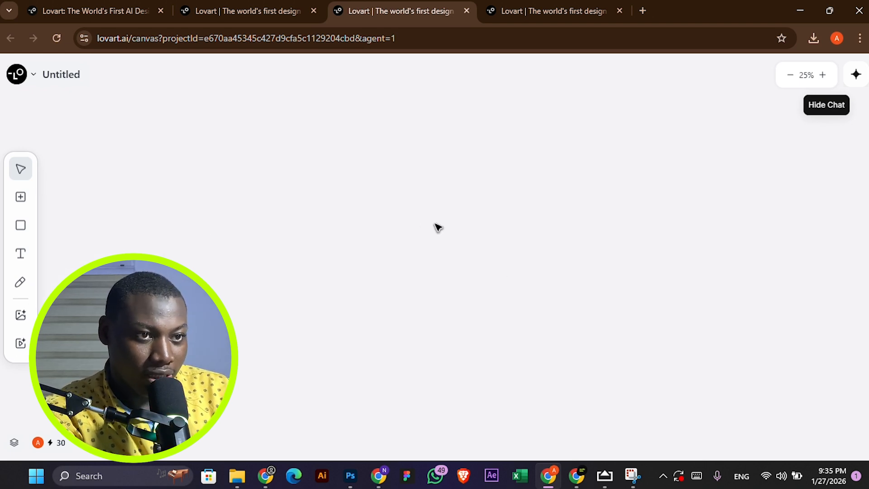
pyautogui.click(853, 77)
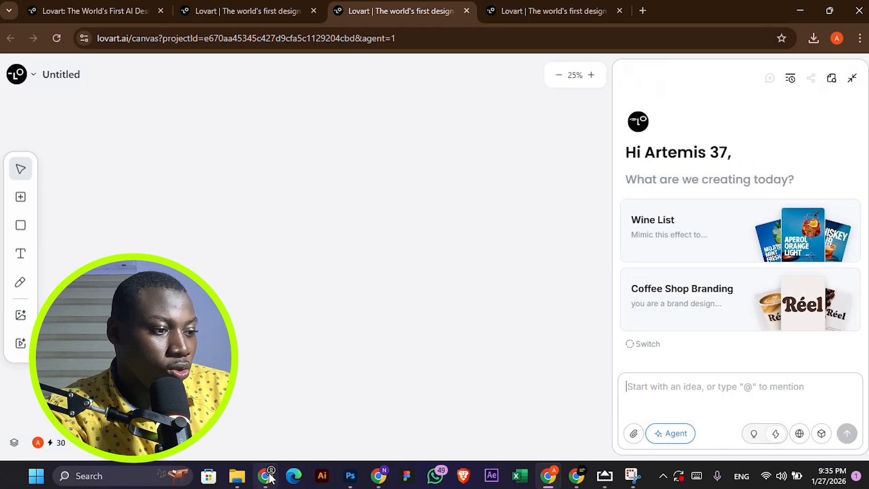
pyautogui.click(237, 475)
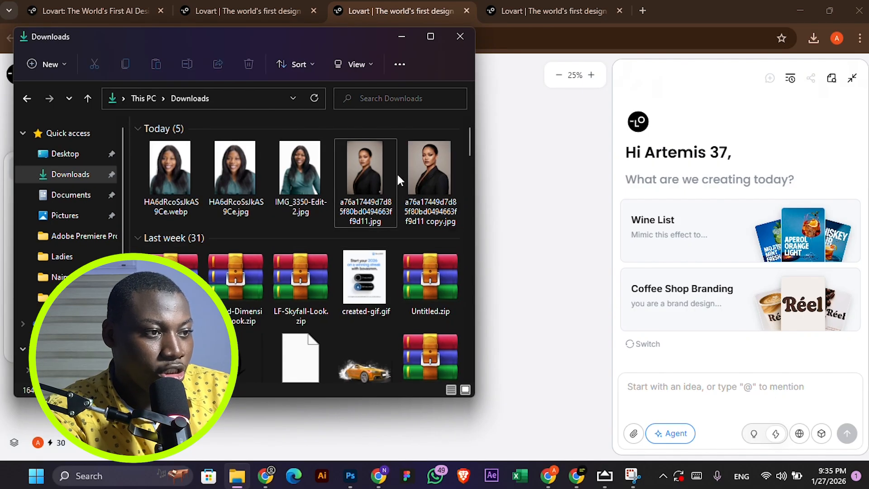
pyautogui.moveTo(428, 179); pyautogui.dragTo(715, 404)
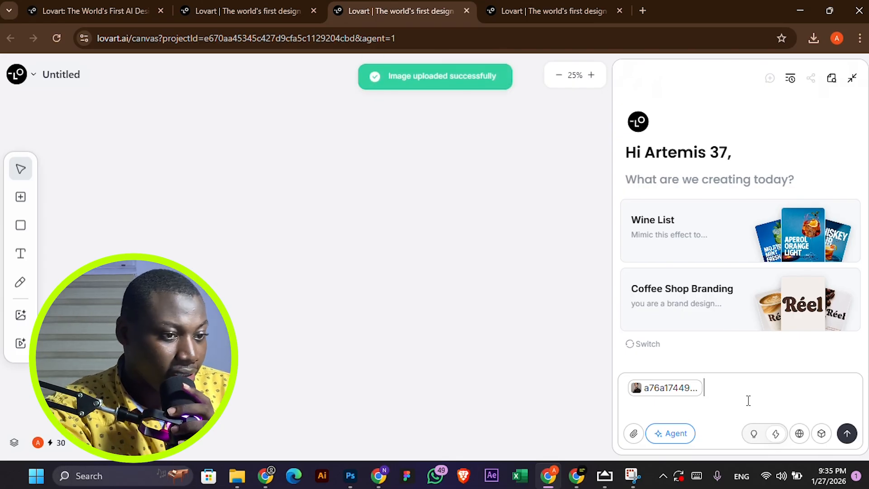
# Step: Send the prompt "Keep everything the same and do not change anything. Make her wear a black wig and let it fit her really well."
pyautogui.write('Kee')
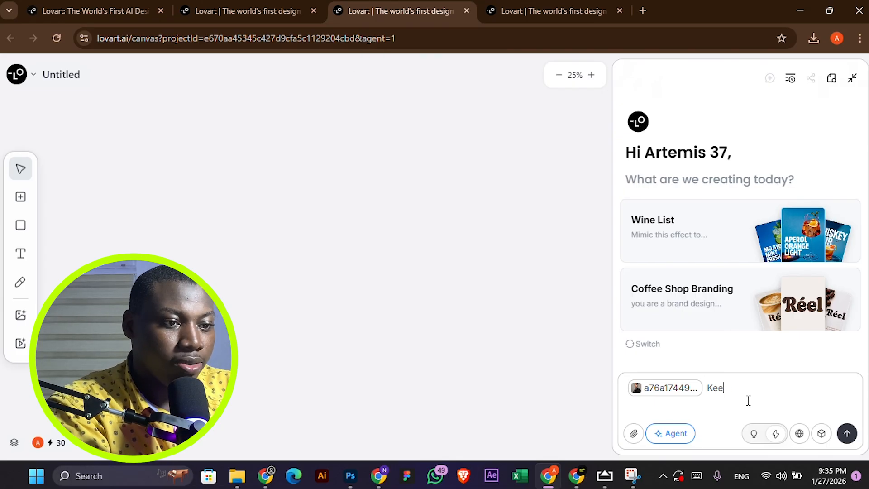
pyautogui.write('p everything the same')
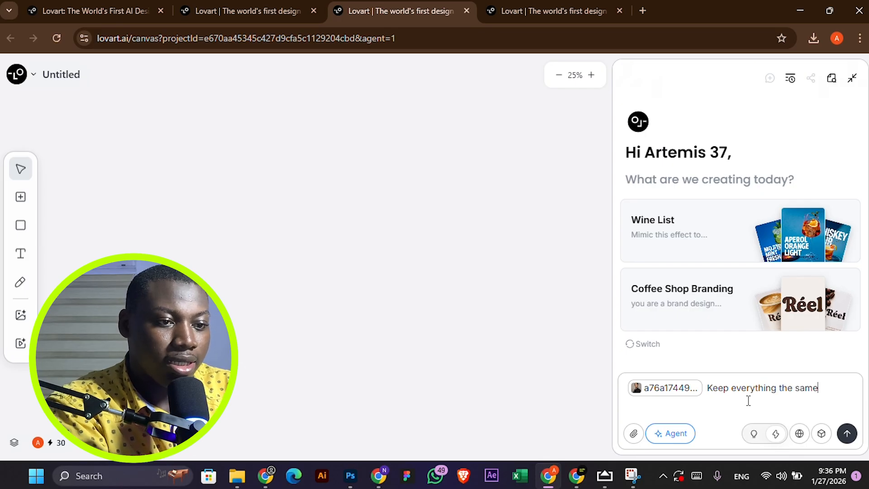
pyautogui.write(' and do not change anyht')
pyautogui.press('BackSpace')
pyautogui.press('BackSpace')
pyautogui.write('thing. Make her wear a')
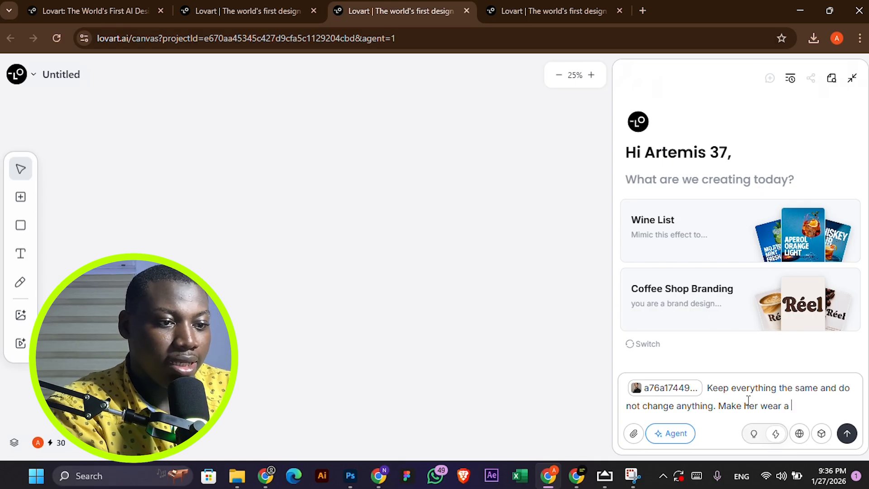
pyautogui.write(' black wig')
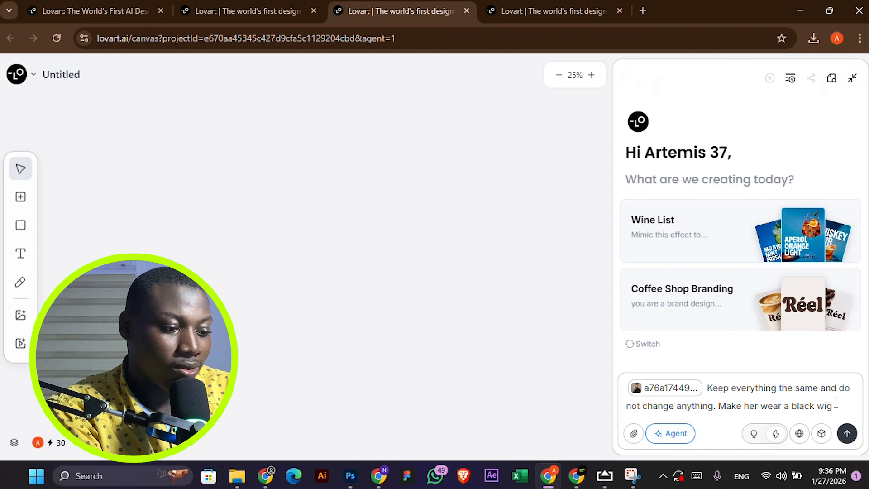
pyautogui.write('d let it fit her really well.')
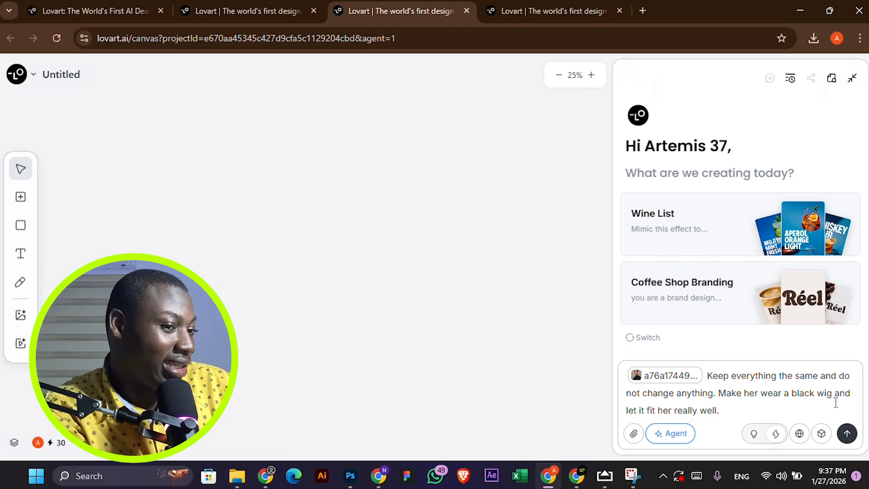
pyautogui.click(848, 434)
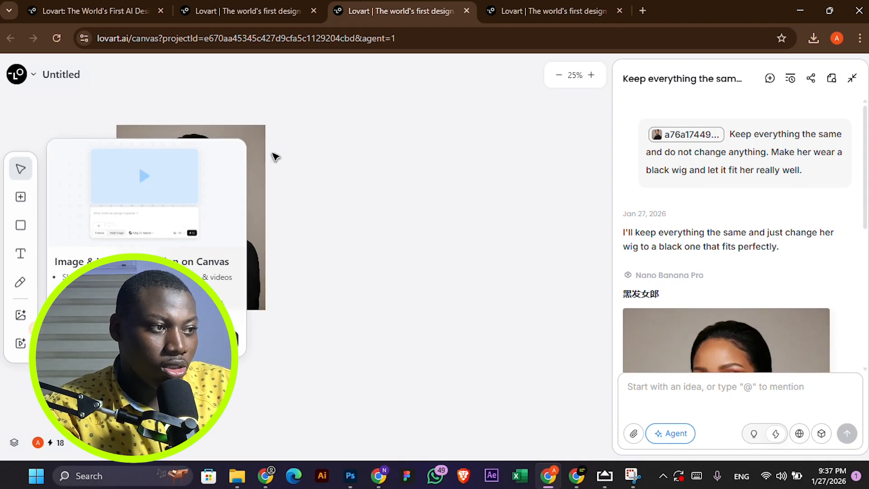
# Step: Review the generated portrait, then switch to Pinterest in the other browser profile and rerun the recent search "model with rough wig"
pyautogui.scroll(-3, 752, 160)
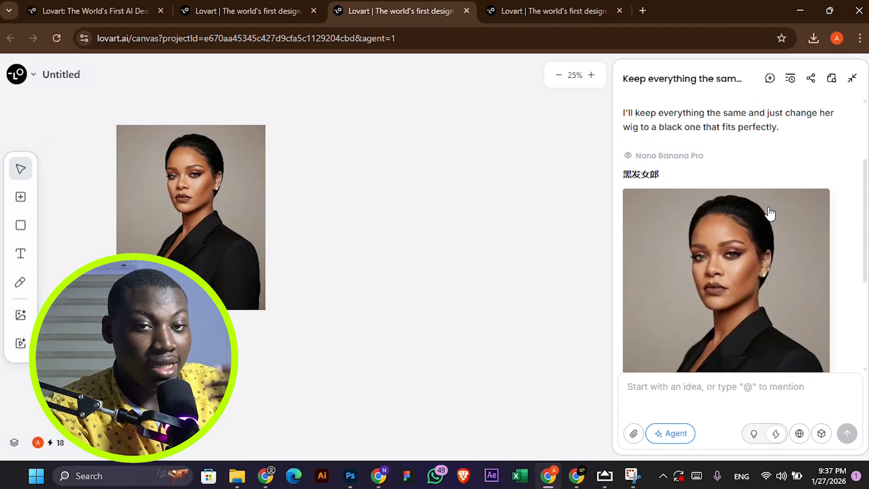
pyautogui.scroll(-5, 788, 176)
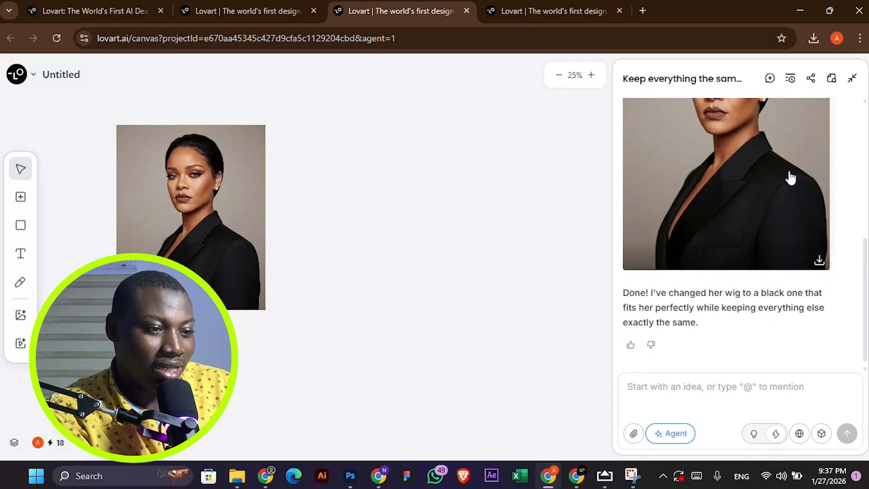
pyautogui.click(678, 392)
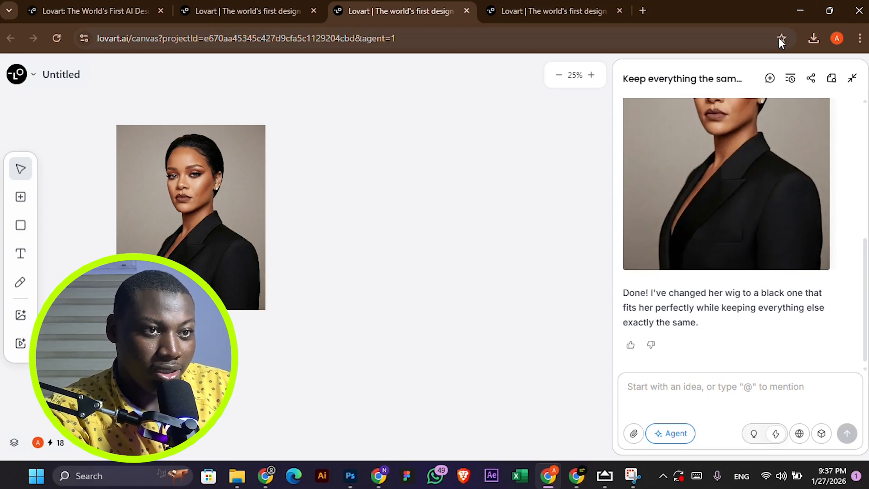
pyautogui.click(837, 39)
pyautogui.click(685, 348)
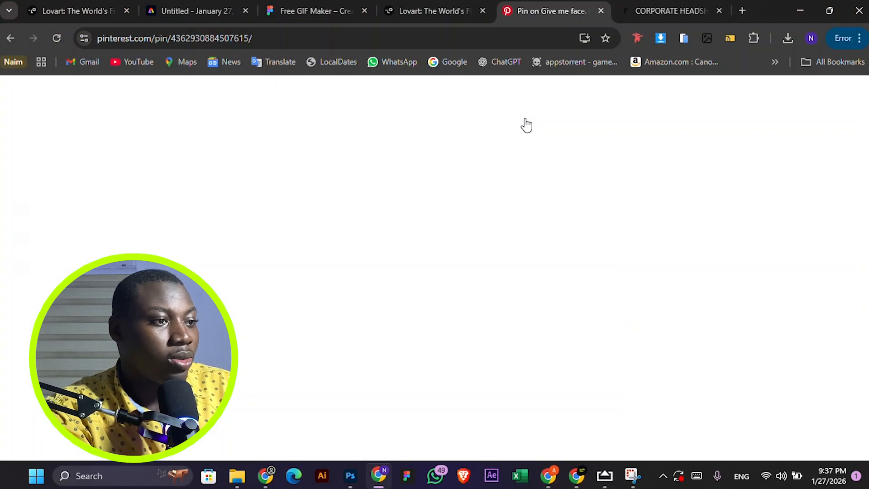
pyautogui.click(698, 104)
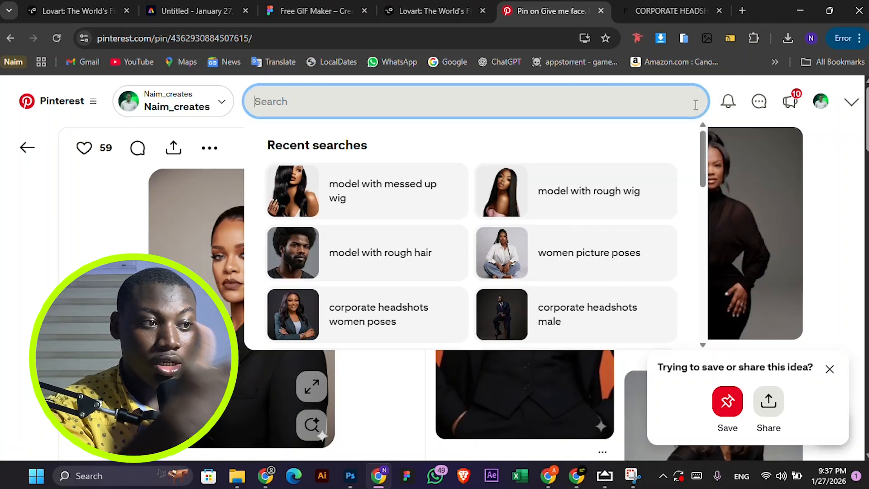
pyautogui.click(587, 188)
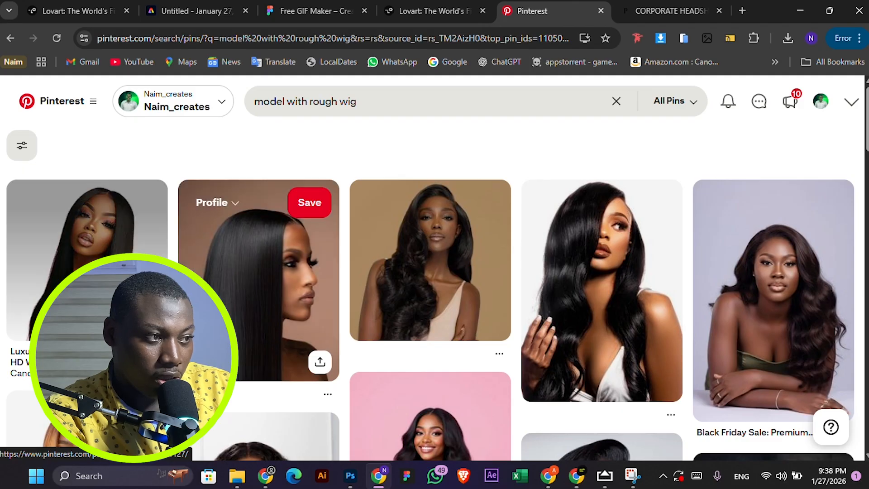
# Step: Open the first pin, the model with long straight black hair, and copy its image
pyautogui.click(145, 213)
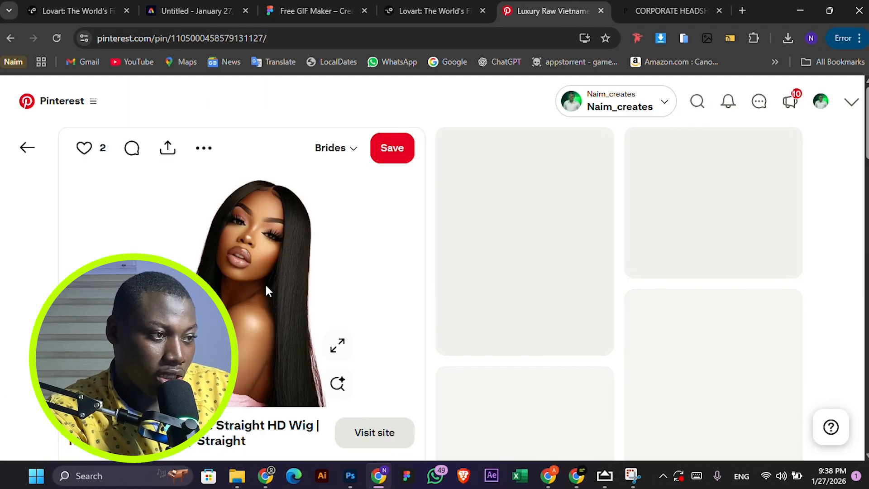
pyautogui.rightClick(265, 283)
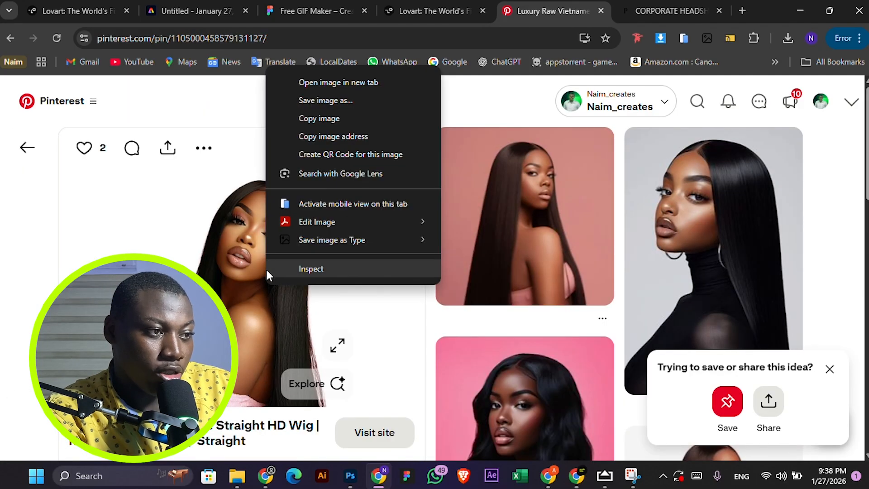
pyautogui.click(322, 118)
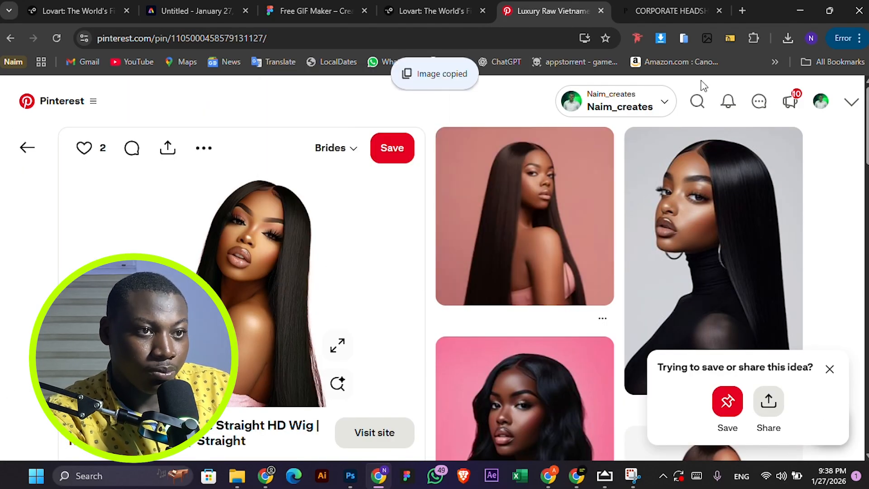
# Step: Return to Lovart and send the copied wig image as a chat reference together with the pasted prompt
pyautogui.click(811, 38)
pyautogui.click(661, 293)
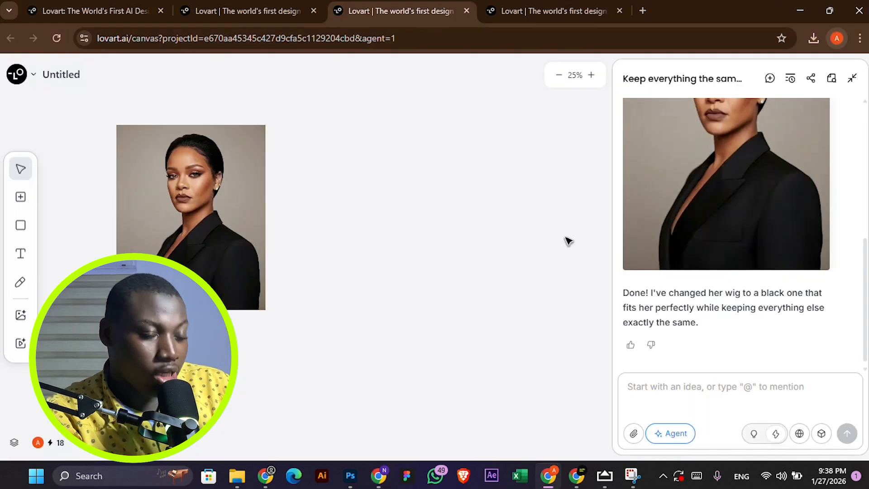
pyautogui.click(693, 389)
pyautogui.hotkey('ctrl', 'v')
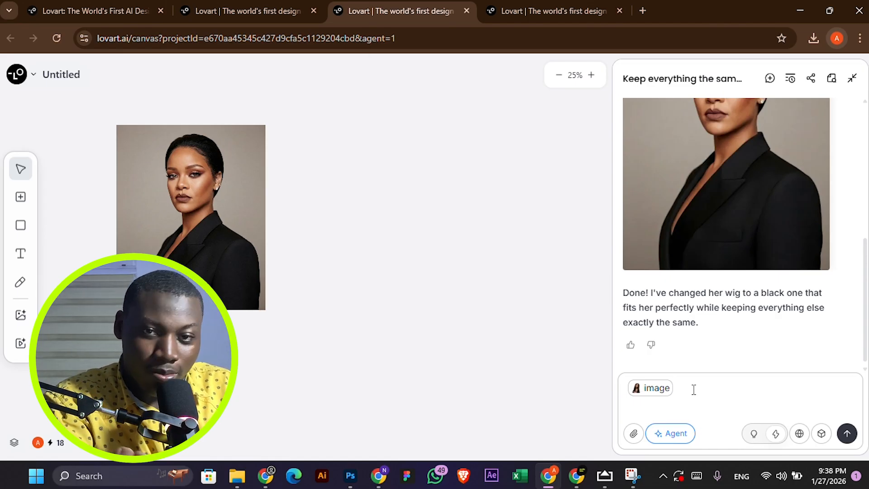
pyautogui.hotkey('ctrl', 'v')
pyautogui.press('Return')
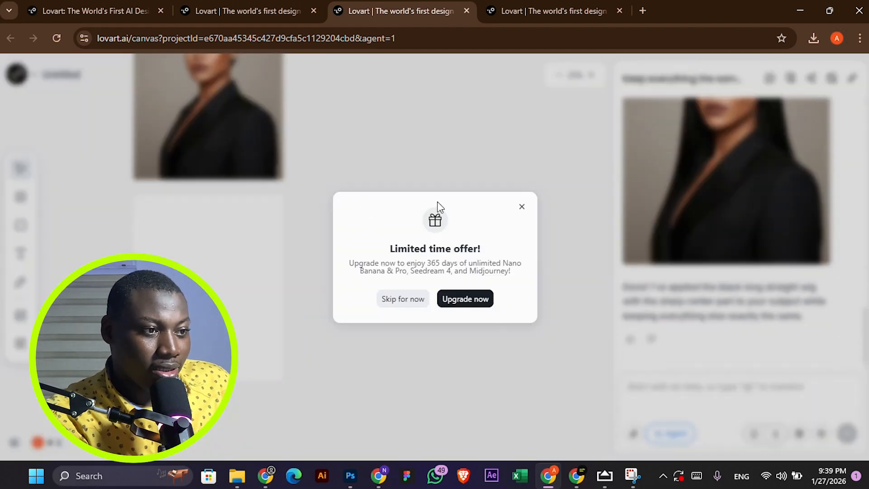
# Step: Skip the upgrade offer and select the new long-wig portrait on the canvas to examine it closely
pyautogui.click(416, 302)
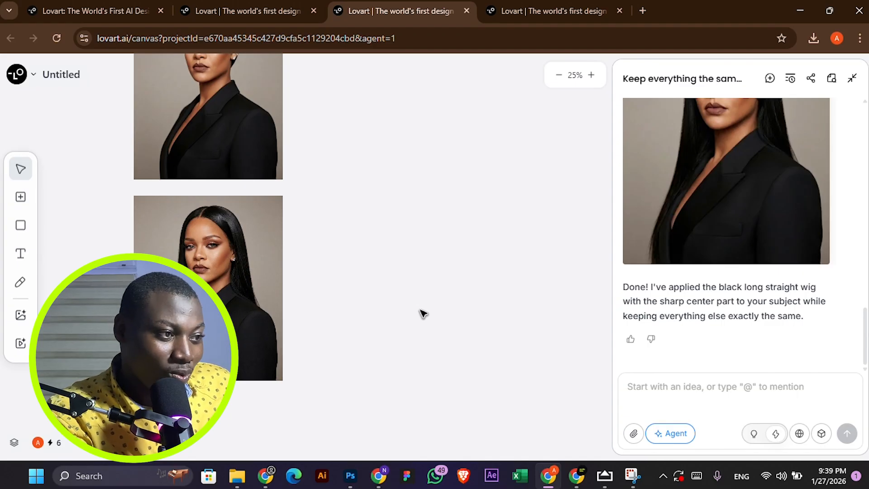
pyautogui.scroll(5, 228, 266)
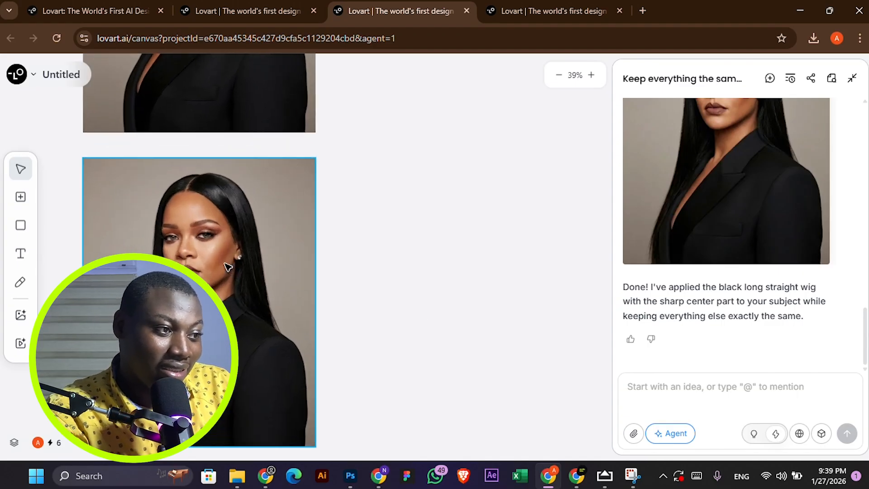
pyautogui.scroll(-1, 228, 266)
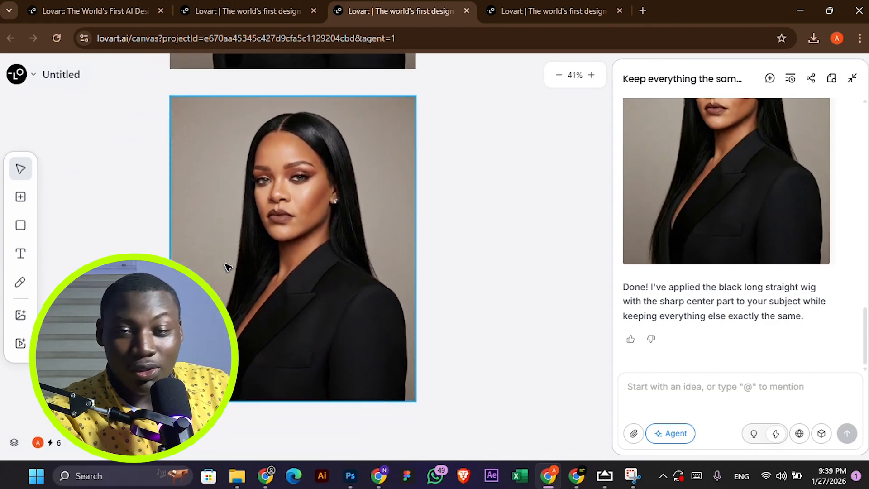
pyautogui.click(245, 240)
pyautogui.scroll(2, 272, 204)
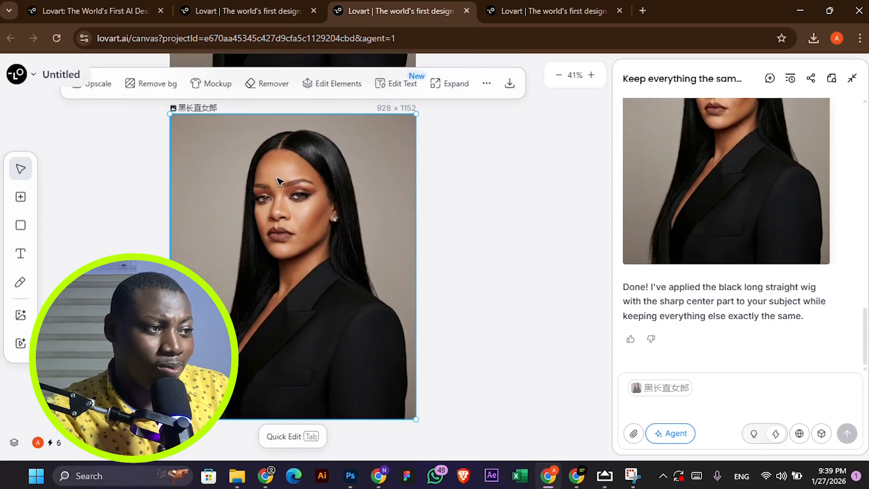
pyautogui.hscroll(-3, 333, 240)
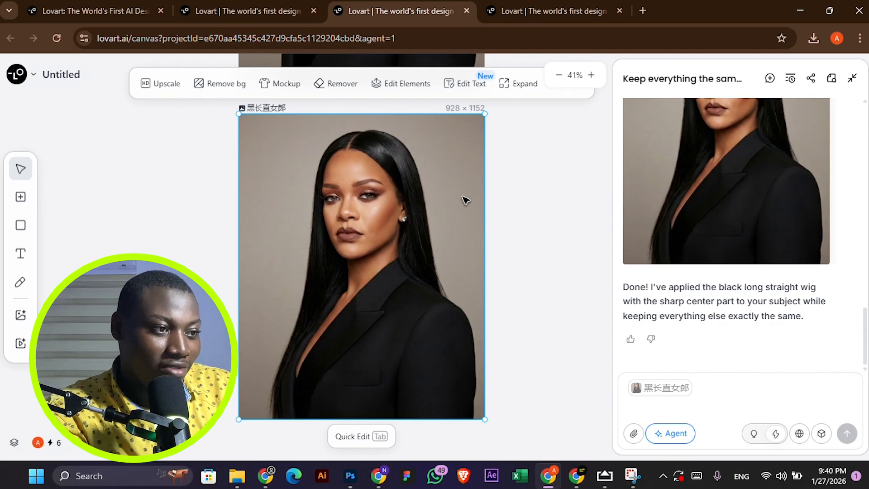
# Step: Download the long-wig portrait, then switch to Photoshop and place the file from Downloads over the original portrait
pyautogui.scroll(1, 466, 200)
pyautogui.click(578, 106)
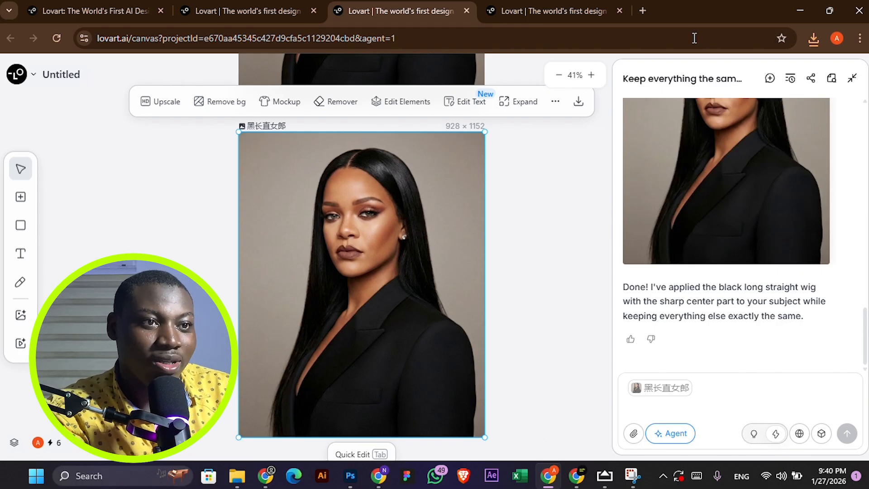
pyautogui.hotkey('alt', 'Tab')
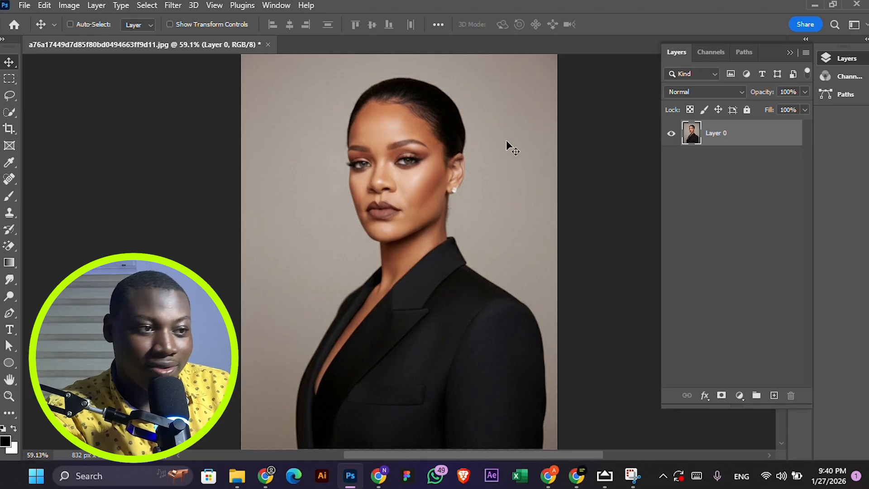
pyautogui.click(237, 476)
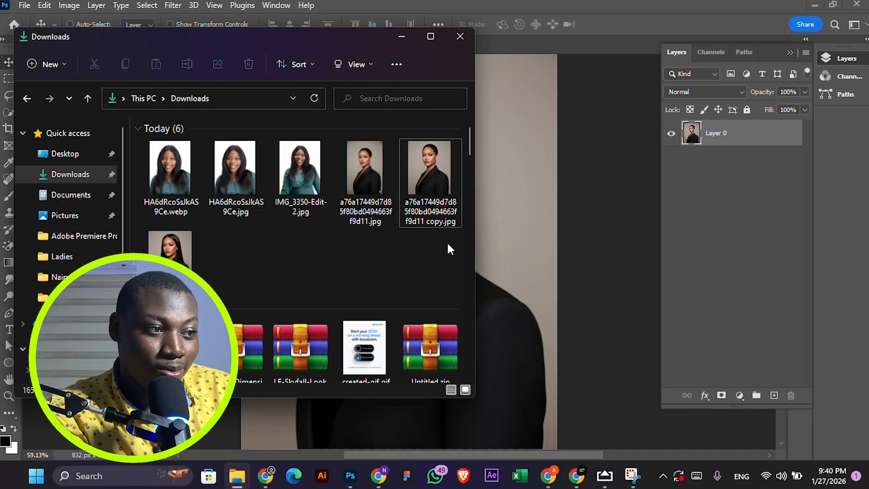
pyautogui.moveTo(365, 173); pyautogui.dragTo(537, 258)
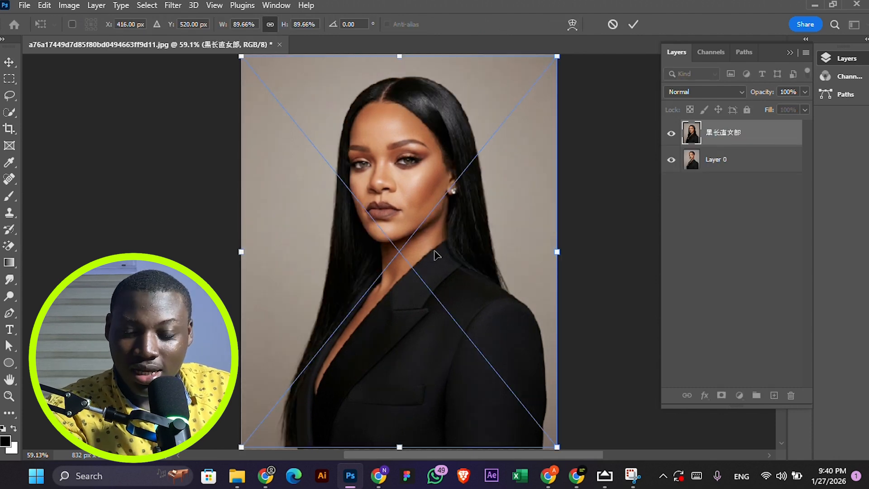
pyautogui.press('Return')
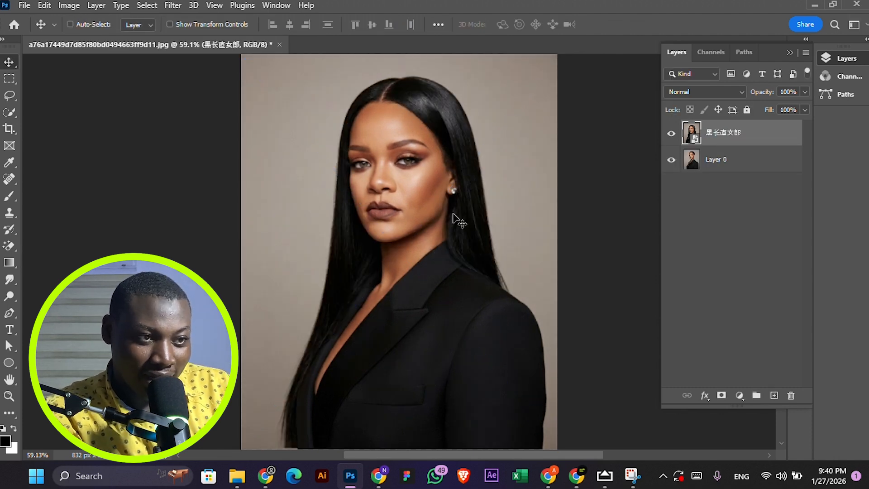
# Step: Compare the wig layer with the original by toggling its visibility, then hide it with an inverted, black layer mask
pyautogui.click(672, 132)
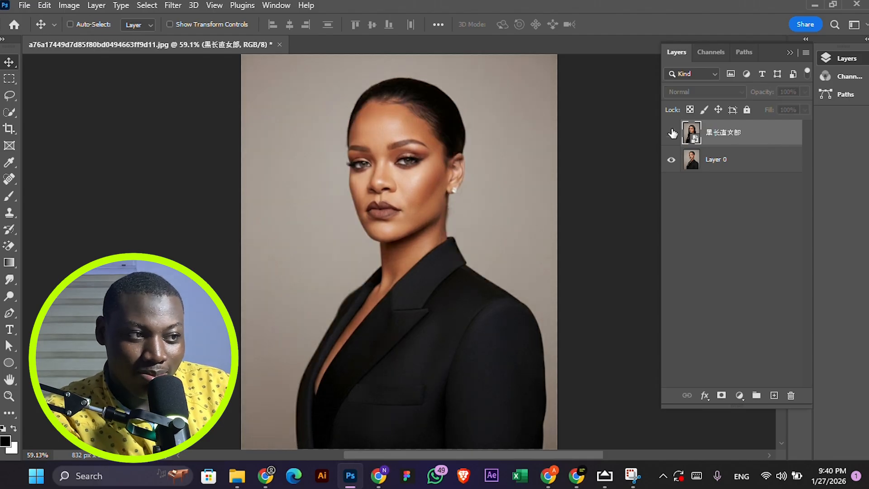
pyautogui.click(672, 133)
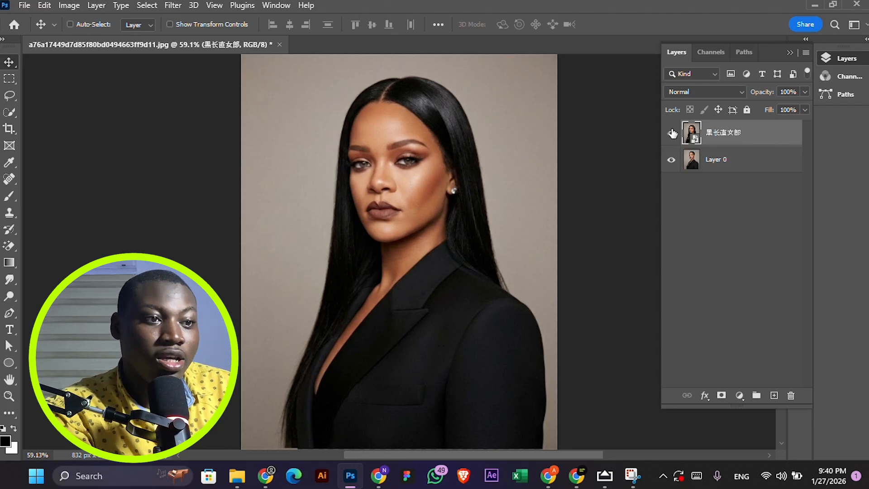
pyautogui.click(721, 396)
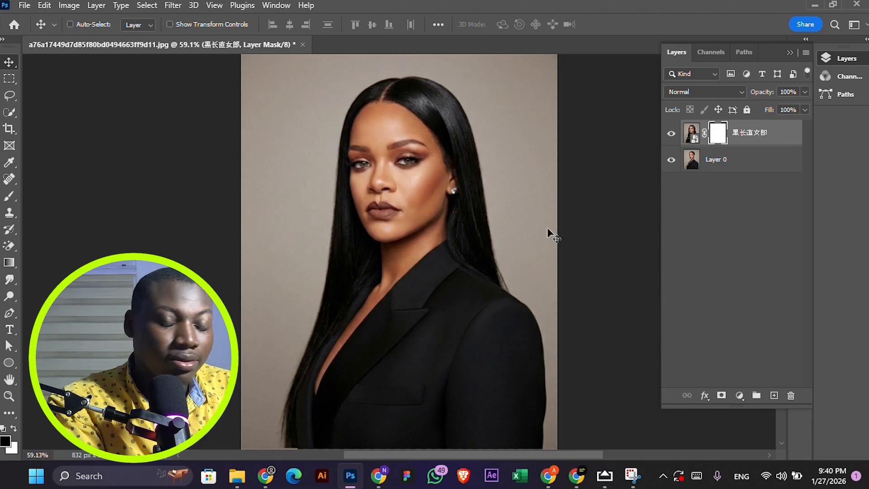
pyautogui.hotkey('ctrl', 'i')
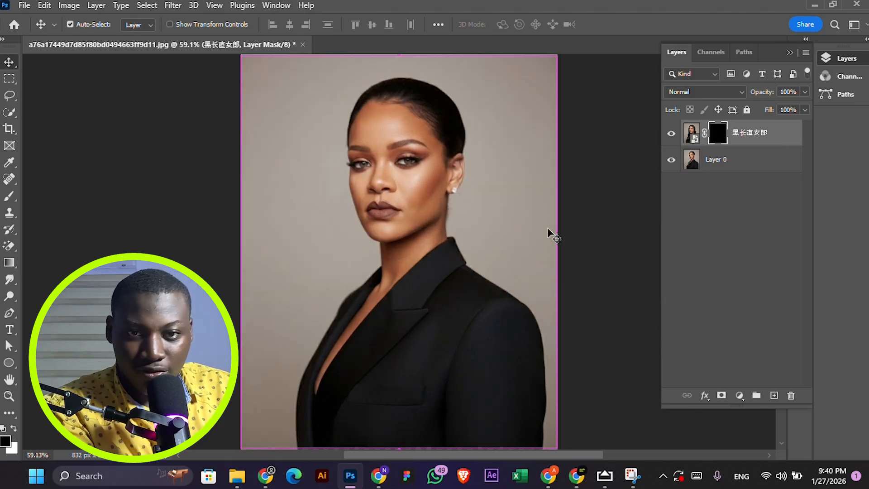
# Step: Paint white on the layer mask with a 175 px soft brush to reveal the wig around the head and face
pyautogui.press('b')
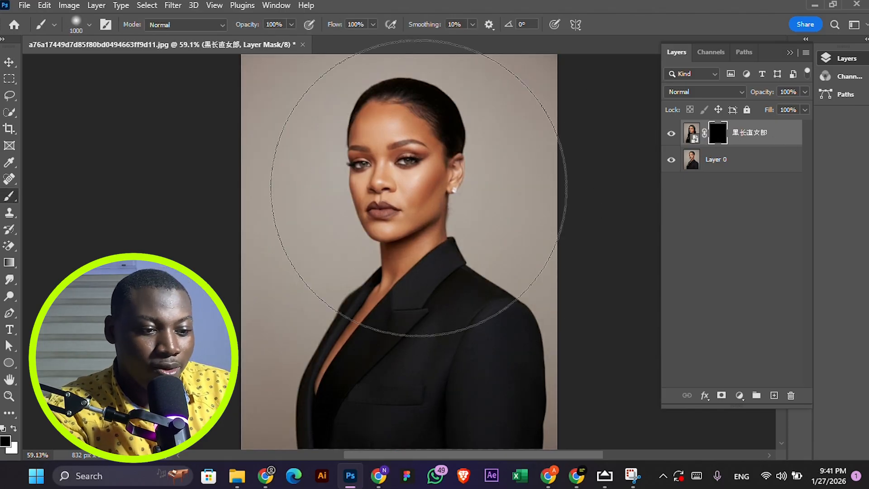
pyautogui.press('[')
pyautogui.press('[')
pyautogui.press('[')
pyautogui.press('[')
pyautogui.press('[')
pyautogui.press('[')
pyautogui.press('[')
pyautogui.press('[')
pyautogui.press('[')
pyautogui.press('[')
pyautogui.press('[')
pyautogui.press('[')
pyautogui.press('[')
pyautogui.press('[')
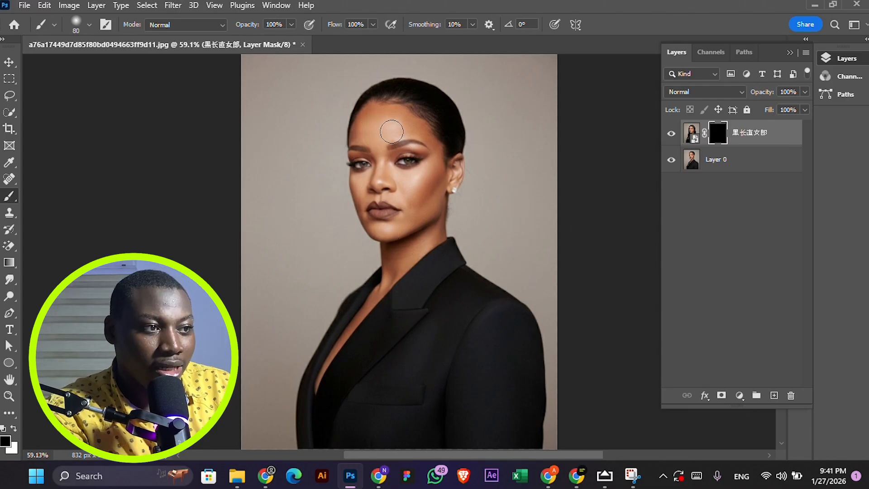
pyautogui.click(14, 428)
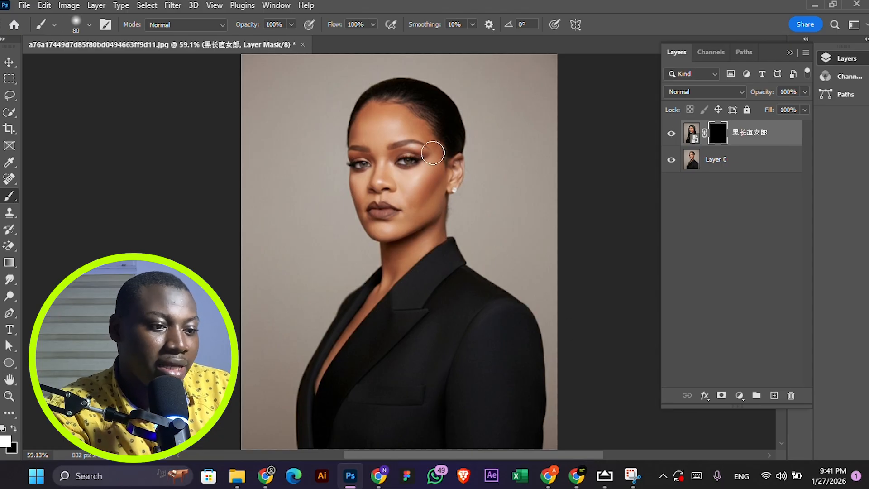
pyautogui.press(']')
pyautogui.press(']')
pyautogui.press(']')
pyautogui.press(']')
pyautogui.press(']')
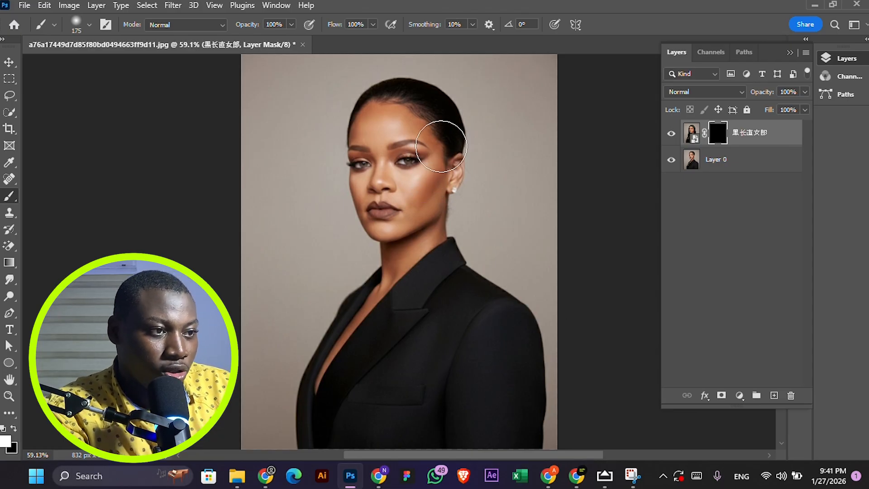
pyautogui.moveTo(446, 146)
pyautogui.mouseDown()
pyautogui.moveTo(461, 181)
pyautogui.moveTo(442, 102)
pyautogui.moveTo(378, 89)
pyautogui.moveTo(352, 124)
pyautogui.moveTo(355, 208)
pyautogui.mouseUp()
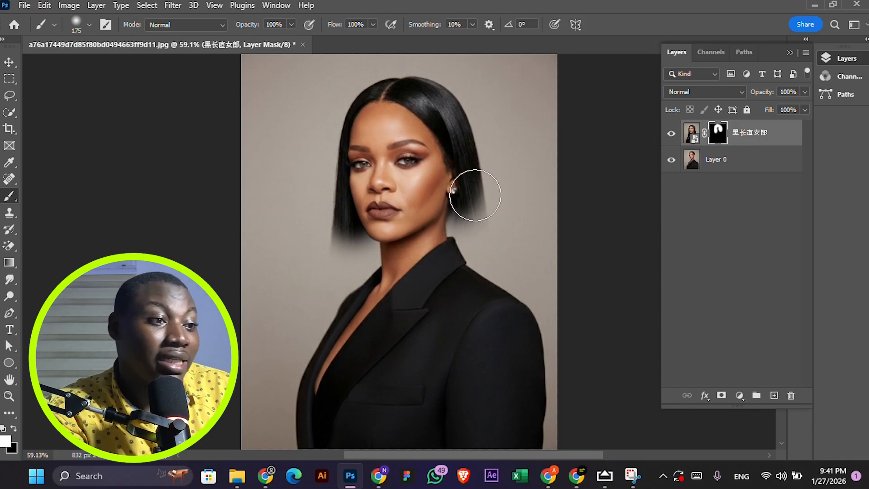
# Step: Reveal the wig's lengths past both shoulders by painting on the mask with a 125 px brush
pyautogui.press('[')
pyautogui.press('[')
pyautogui.moveTo(458, 167)
pyautogui.mouseDown()
pyautogui.moveTo(470, 202)
pyautogui.moveTo(468, 242)
pyautogui.moveTo(500, 294)
pyautogui.moveTo(495, 287)
pyautogui.mouseUp()
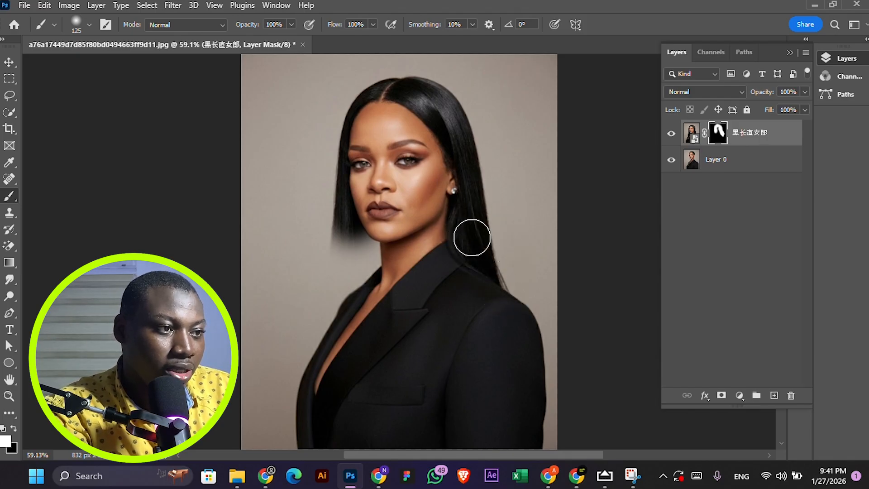
pyautogui.moveTo(357, 225)
pyautogui.mouseDown()
pyautogui.moveTo(341, 217)
pyautogui.moveTo(368, 258)
pyautogui.moveTo(363, 247)
pyautogui.moveTo(358, 263)
pyautogui.mouseUp()
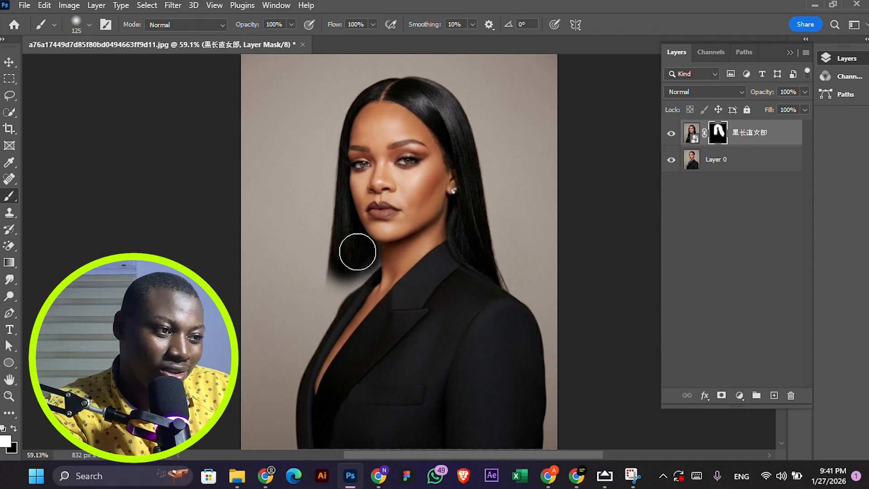
pyautogui.moveTo(364, 252); pyautogui.dragTo(320, 316)
# Step: Paint in the remaining long strands along the jacket down to the image's lower edge with a 90 px brush, and check the blend
pyautogui.press('[')
pyautogui.press('[')
pyautogui.press('[')
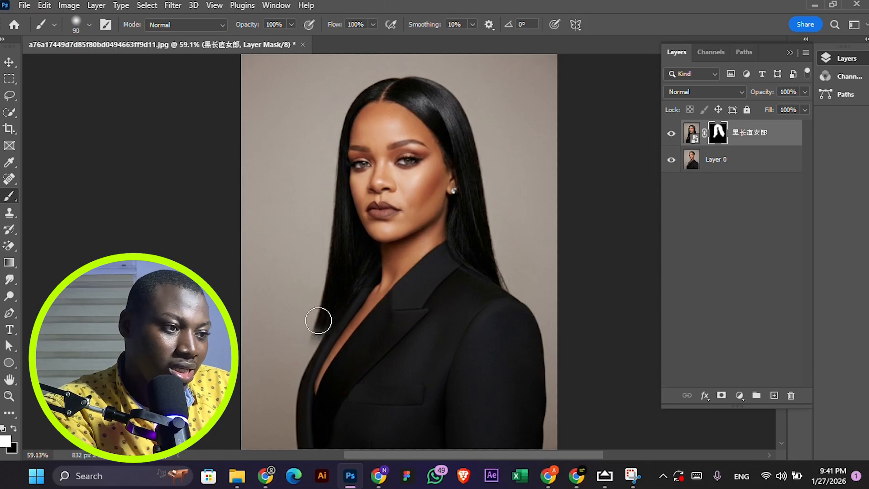
pyautogui.moveTo(336, 312)
pyautogui.mouseDown()
pyautogui.moveTo(310, 345)
pyautogui.moveTo(292, 399)
pyautogui.moveTo(296, 455)
pyautogui.mouseUp()
pyautogui.press('[')
pyautogui.press('[')
pyautogui.press('[')
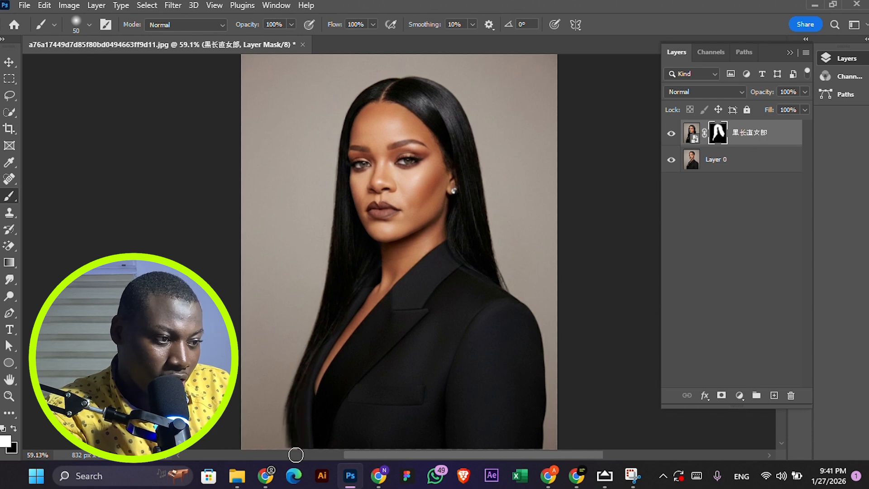
pyautogui.scroll(-3, 311, 345)
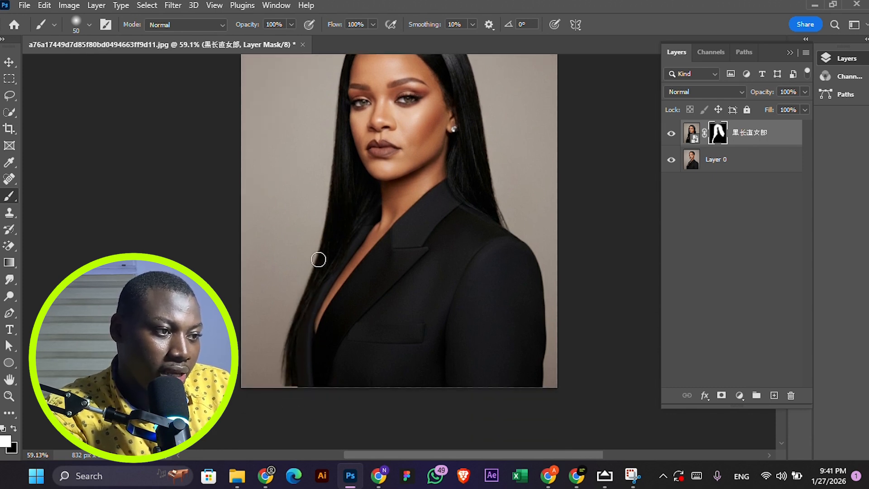
pyautogui.scroll(1, 345, 178)
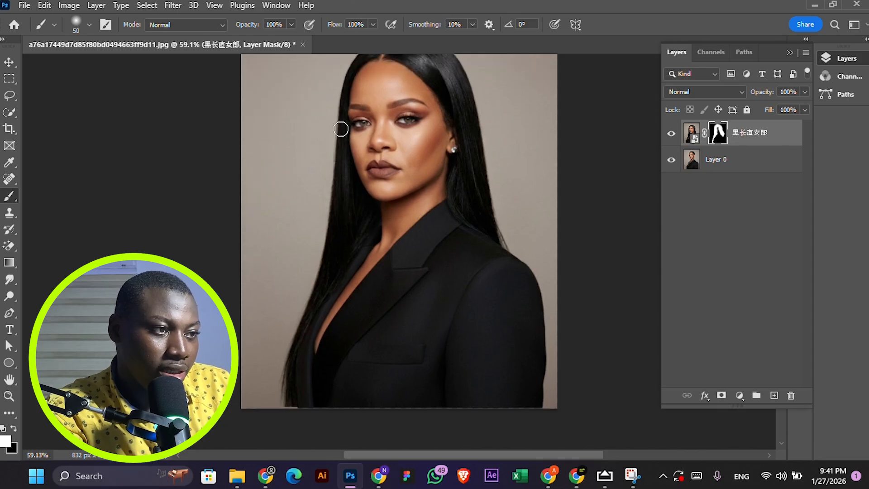
pyautogui.scroll(2, 341, 129)
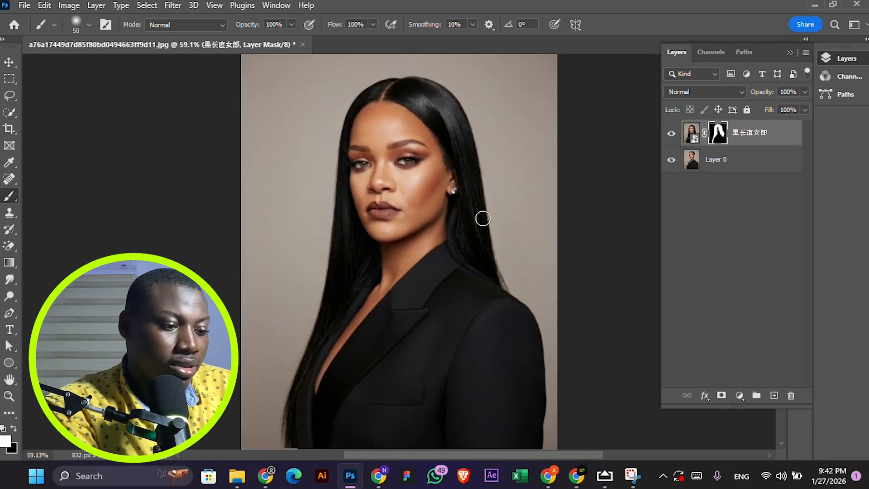
pyautogui.press('v')
pyautogui.hotkey('ctrl', '-')
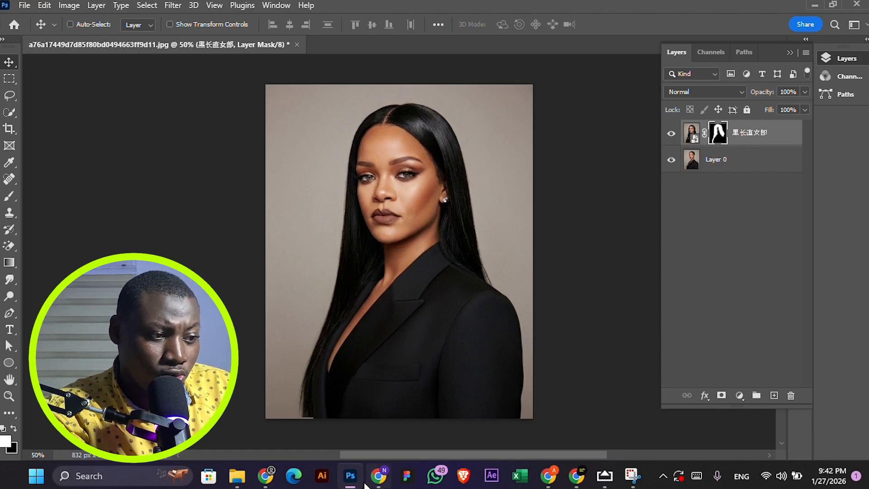
# Step: Return to the Lovart canvas and prompt the agent to put a few flower leaves and blend them nicely into the hair
pyautogui.click(380, 476)
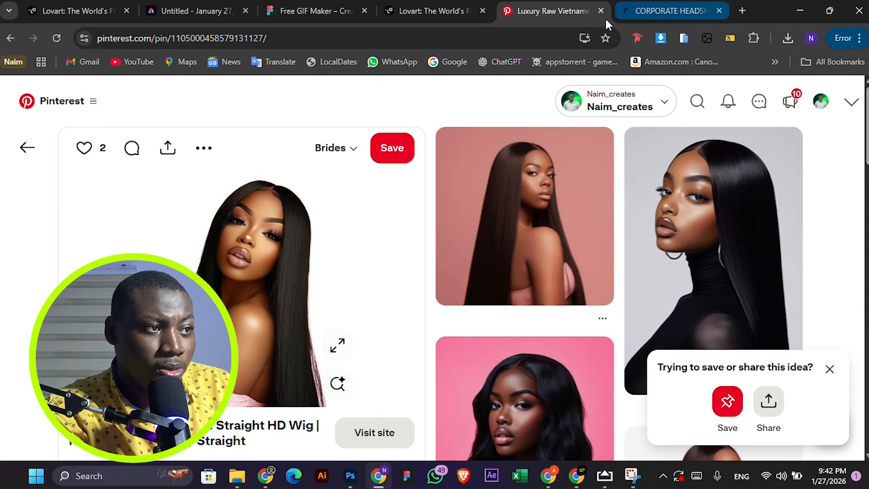
pyautogui.click(812, 39)
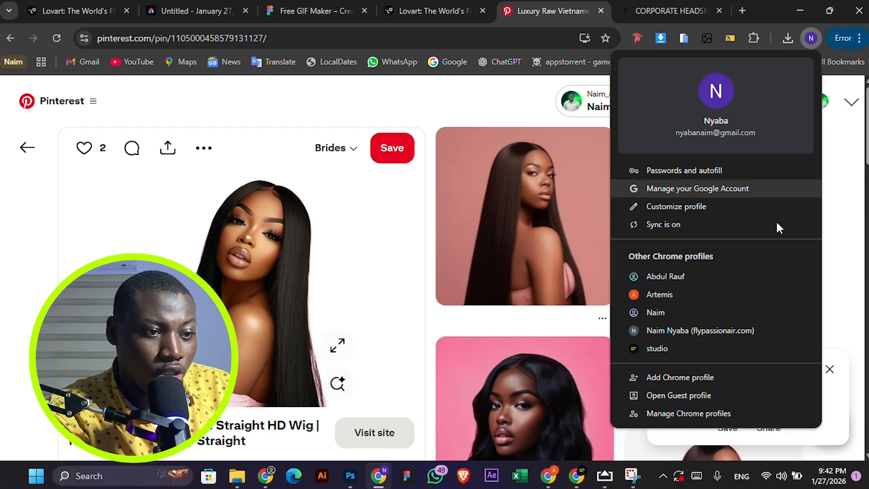
pyautogui.click(659, 315)
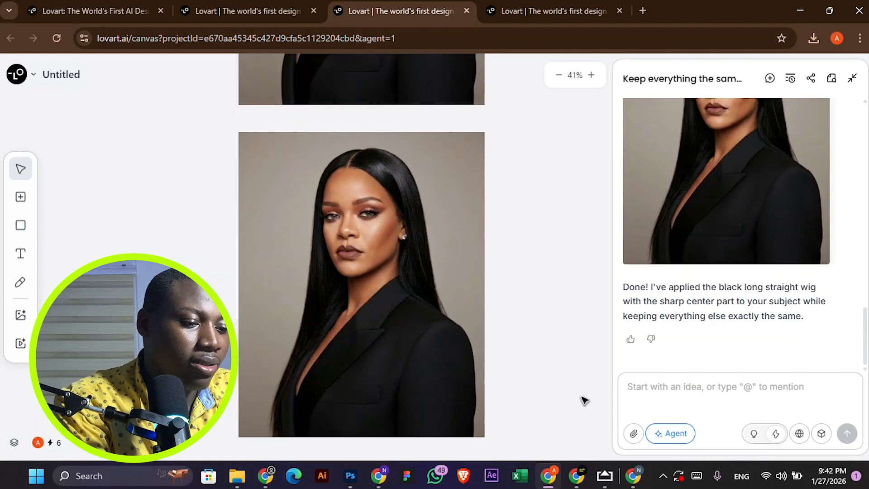
pyautogui.write('Put a few flower le')
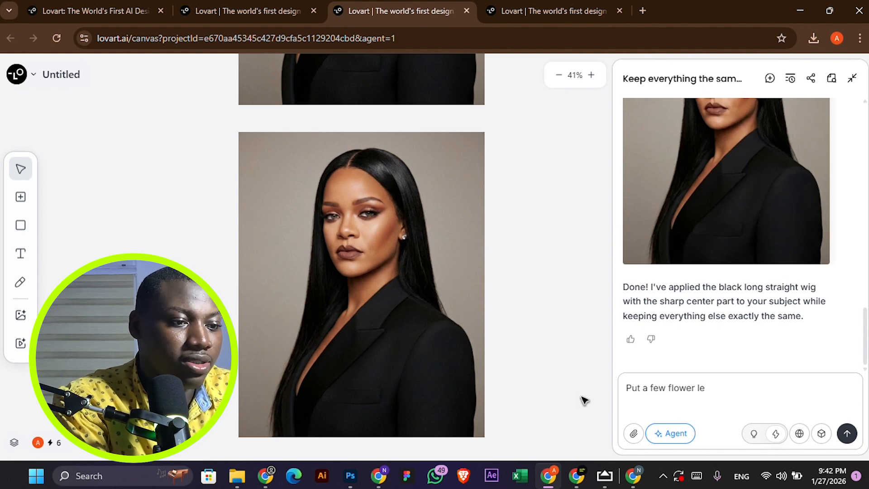
pyautogui.write('aves and blend it nicely into the hai')
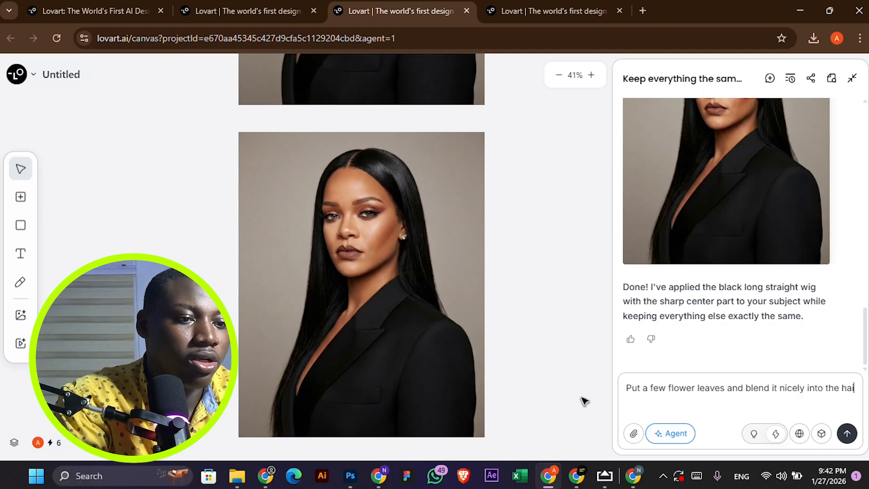
pyautogui.press('Return')
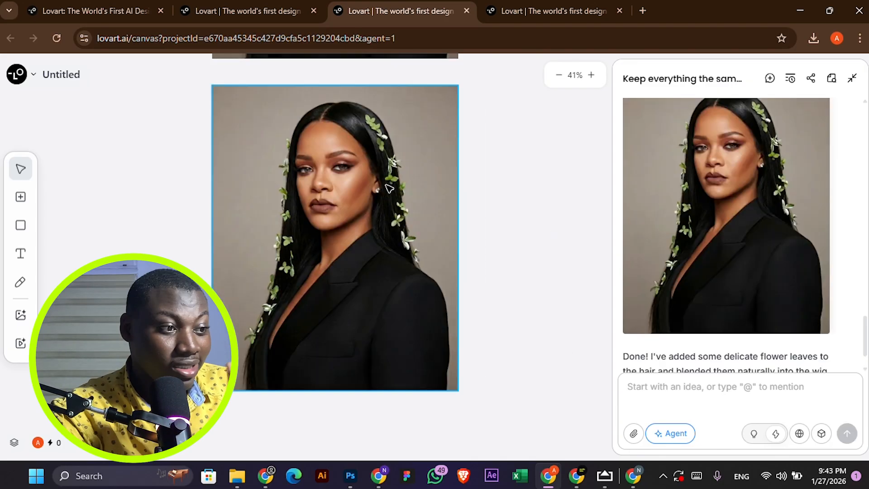
# Step: Select the generated portrait with flower leaves in the hair and download it
pyautogui.click(375, 249)
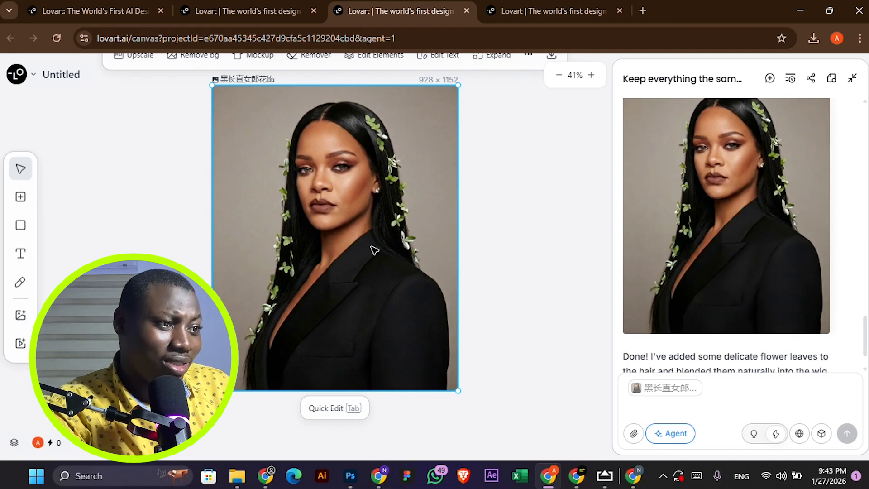
pyautogui.scroll(1, 328, 166)
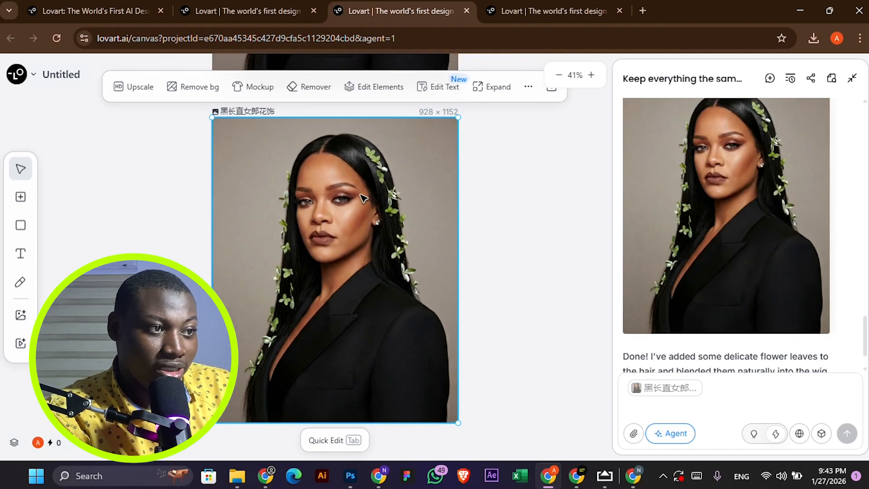
pyautogui.click(553, 90)
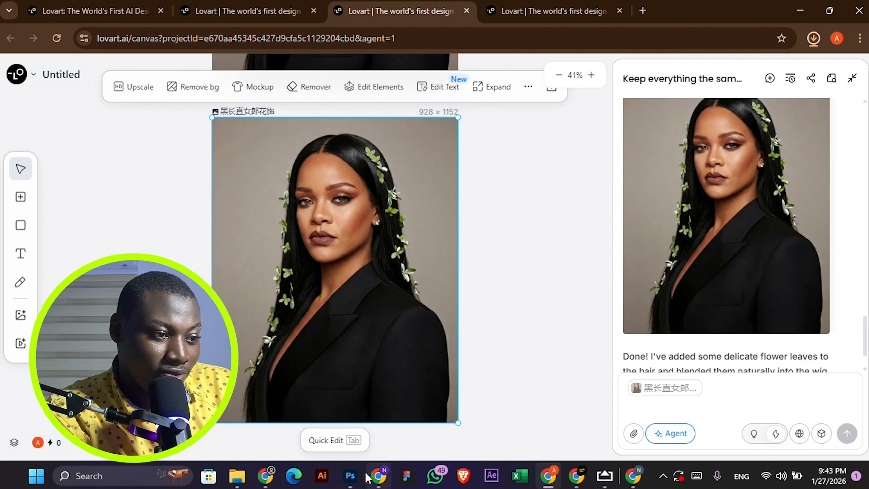
# Step: Switch to Photoshop and replace the masked wig layer with the downloaded flower-leaf portrait 黑长直女郎花饰.png, fitted over the original
pyautogui.click(350, 476)
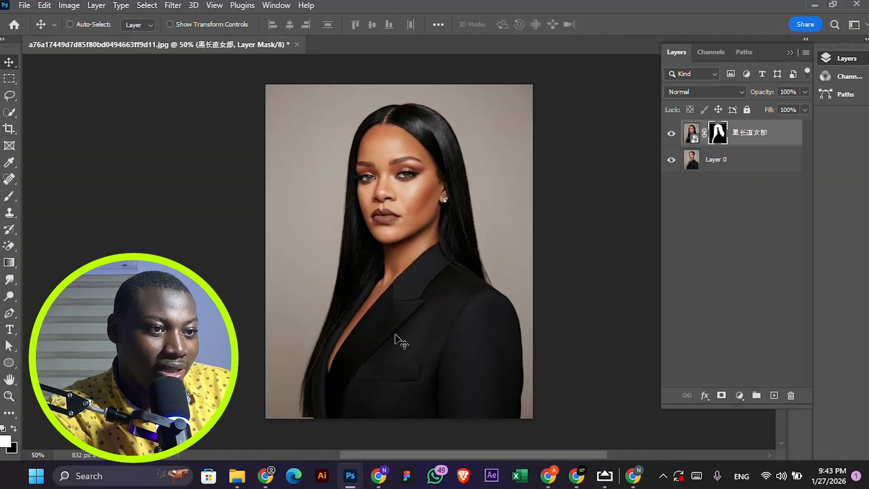
pyautogui.press('Delete')
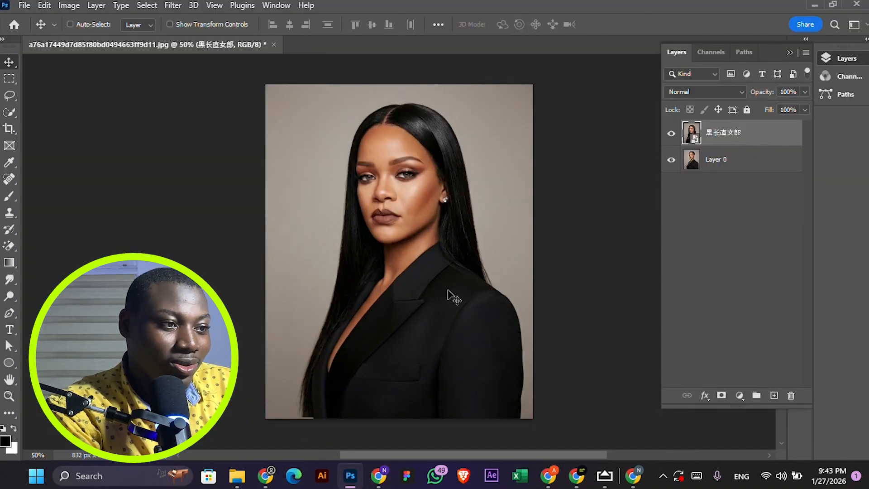
pyautogui.click(237, 475)
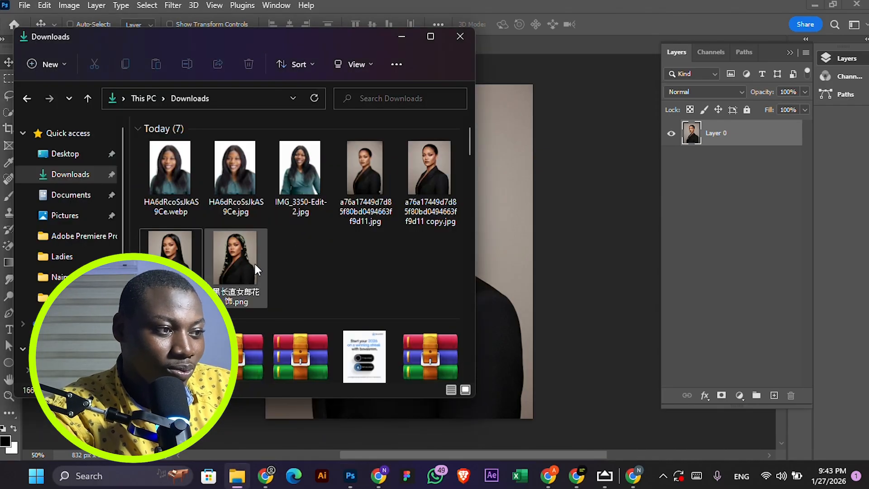
pyautogui.moveTo(440, 290); pyautogui.dragTo(530, 290)
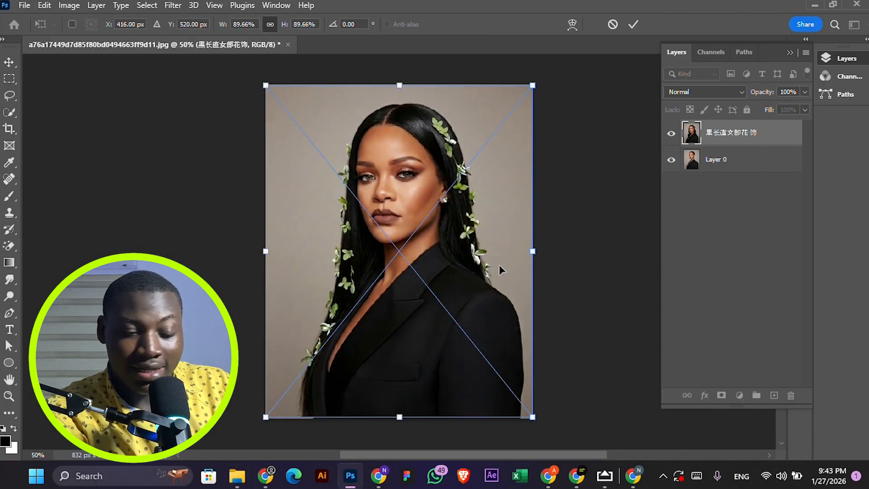
pyautogui.press('Return')
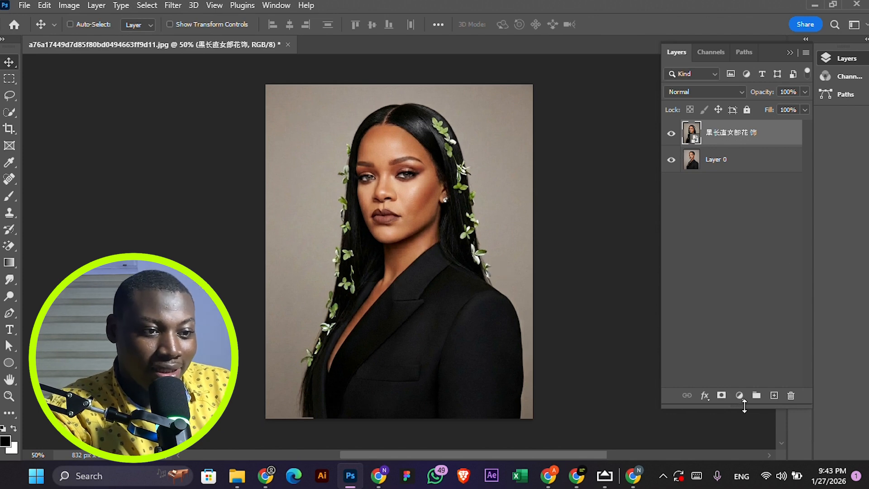
# Step: Hide the flower-leaf portrait with a black layer mask and paint the hair and leaves back in with a 90 px brush
pyautogui.click(722, 396)
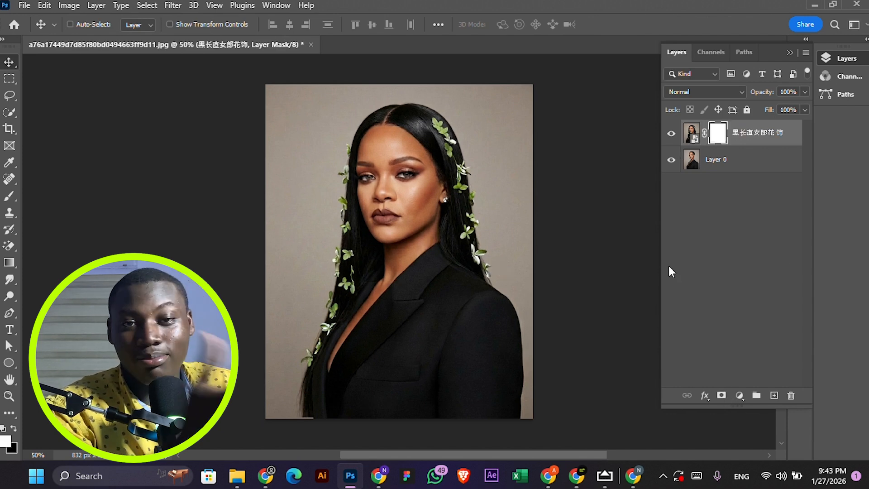
pyautogui.hotkey('ctrl', 'i')
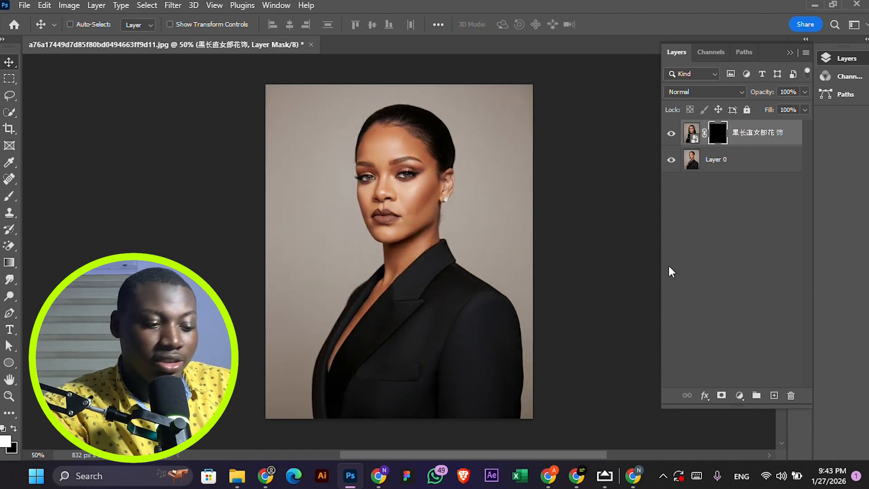
pyautogui.press('b')
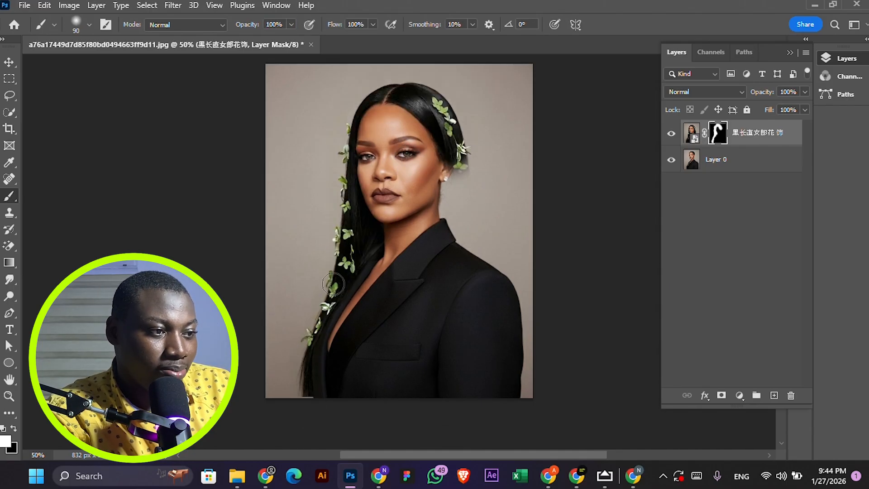
pyautogui.moveTo(461, 138); pyautogui.dragTo(485, 223)
pyautogui.moveTo(462, 155)
pyautogui.mouseDown()
pyautogui.moveTo(473, 242)
pyautogui.moveTo(444, 144)
pyautogui.moveTo(455, 236)
pyautogui.moveTo(436, 196)
pyautogui.moveTo(444, 232)
pyautogui.moveTo(449, 144)
pyautogui.moveTo(473, 246)
pyautogui.mouseUp()
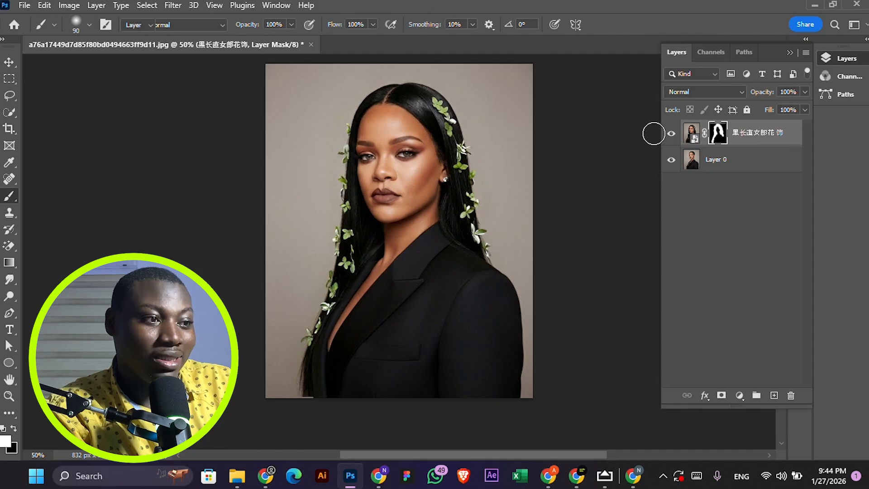
# Step: Compare the portrait before and after by toggling the visibility of the flower-leaf layer
pyautogui.press('v')
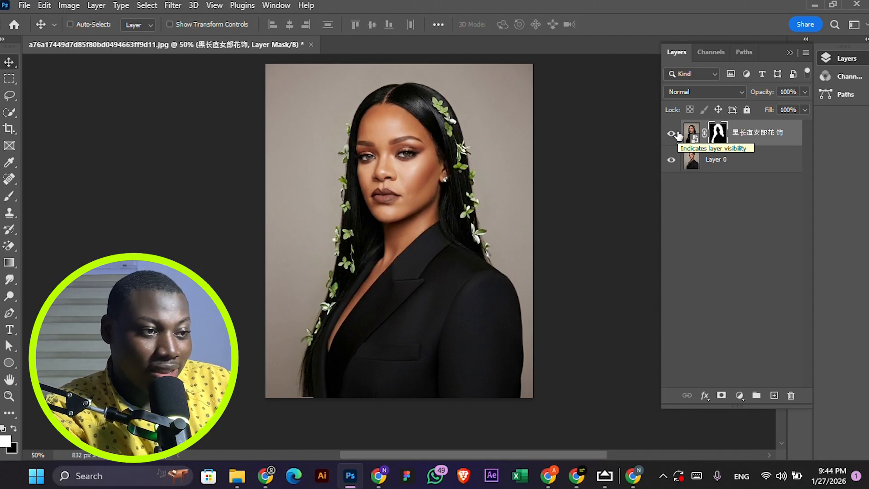
pyautogui.click(672, 134)
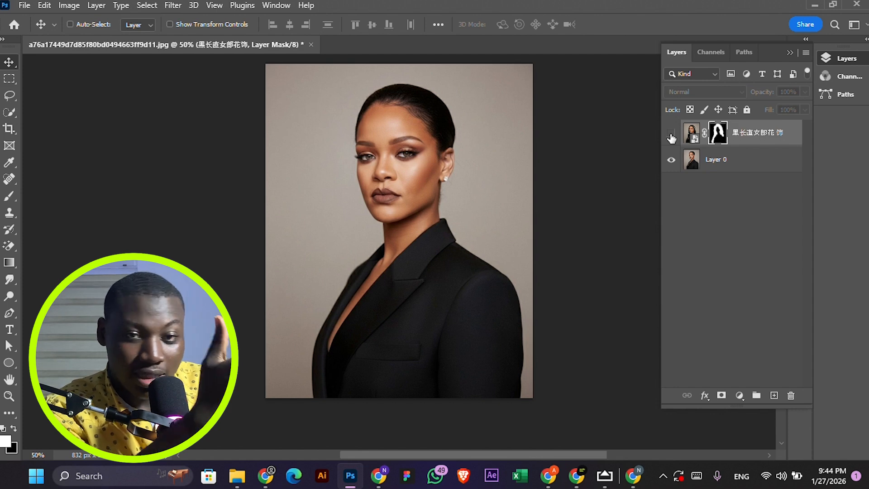
pyautogui.click(672, 135)
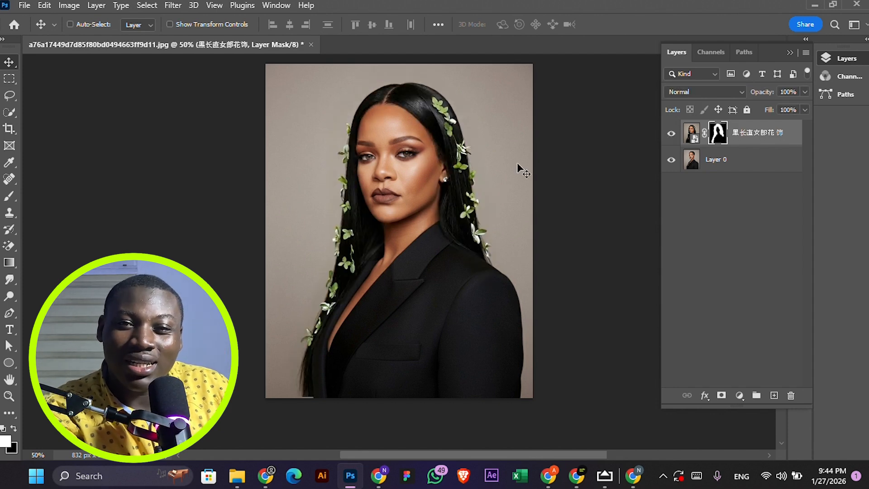
# Step: Merge the flower-leaf layer and the original portrait layer into one
pyautogui.press('ctrl')
pyautogui.click(744, 169)
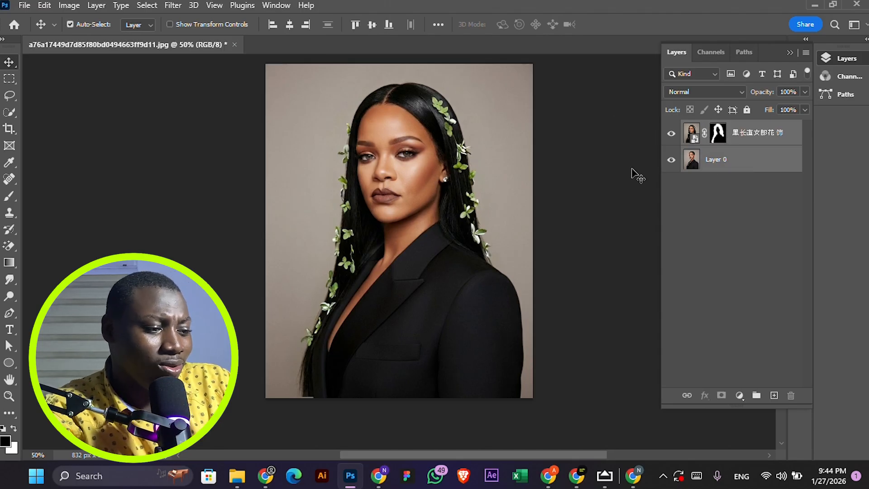
pyautogui.hotkey('ctrl', 'e')
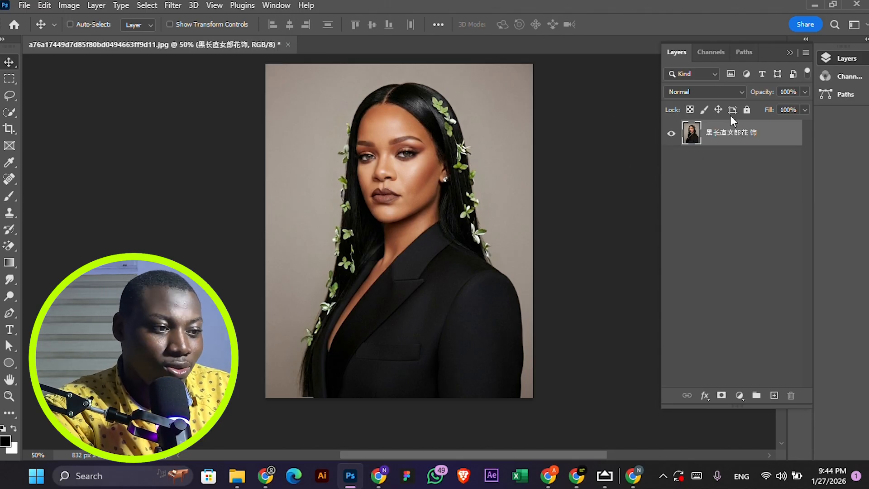
# Step: Scale the merged portrait to 103.85% and shift it slightly down and left on the canvas
pyautogui.hotkey('ctrl', 't')
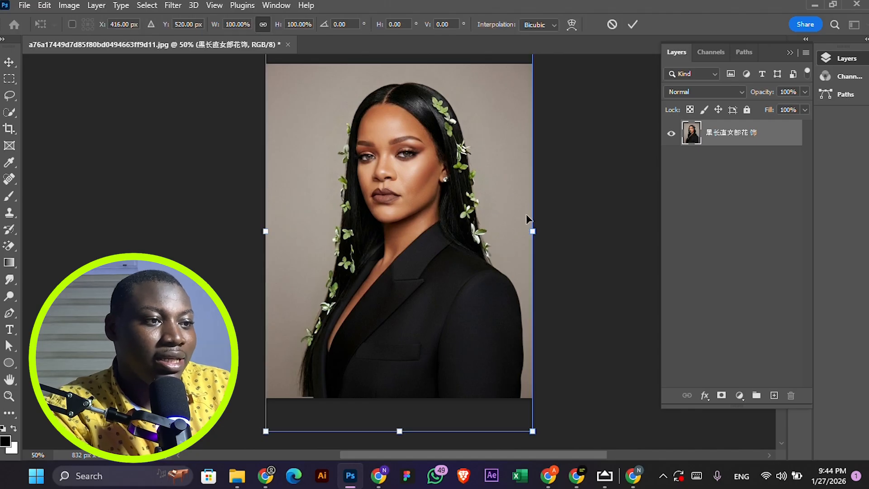
pyautogui.moveTo(537, 232); pyautogui.dragTo(502, 244)
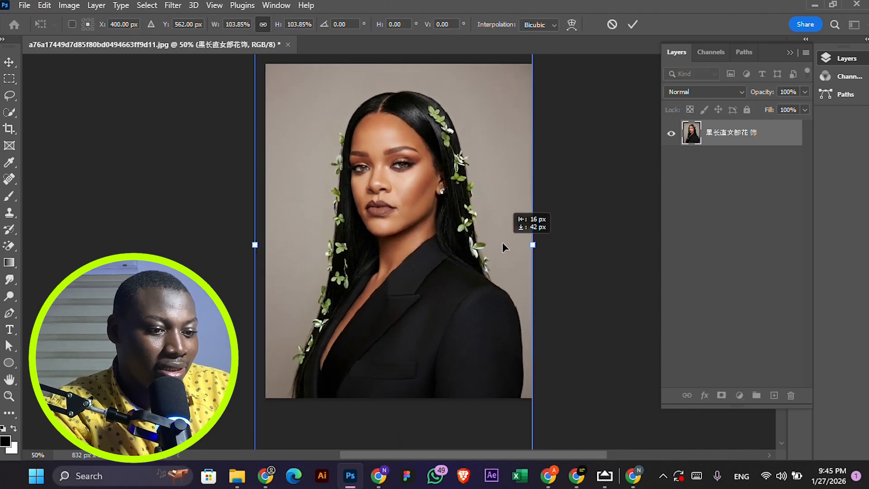
pyautogui.press('Return')
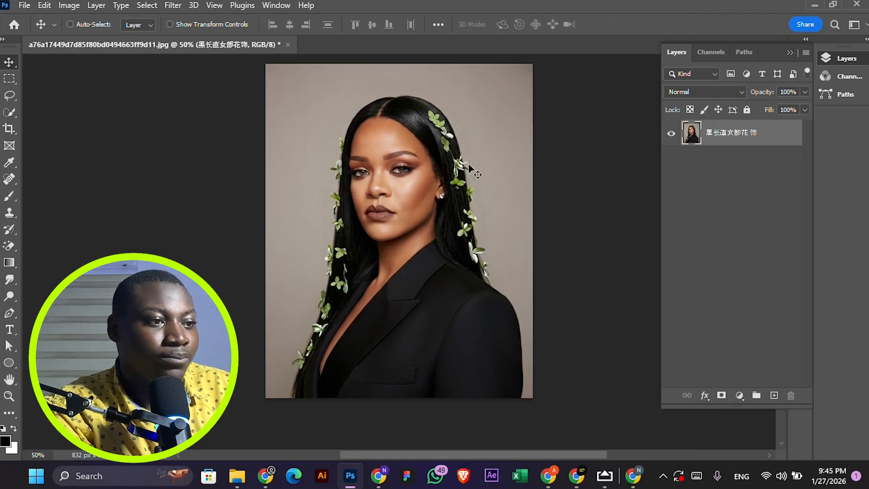
# Step: Select the subject automatically and copy the woman with her flowered hair onto a separate layer
pyautogui.click(146, 5)
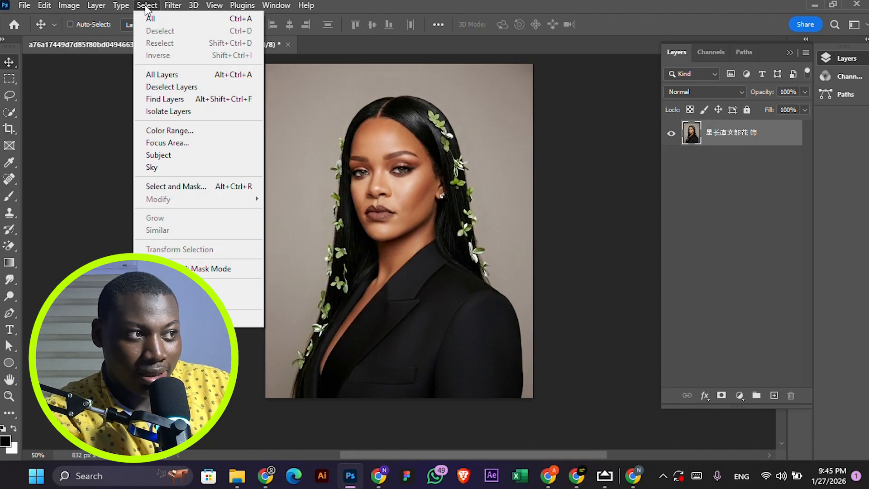
pyautogui.click(184, 158)
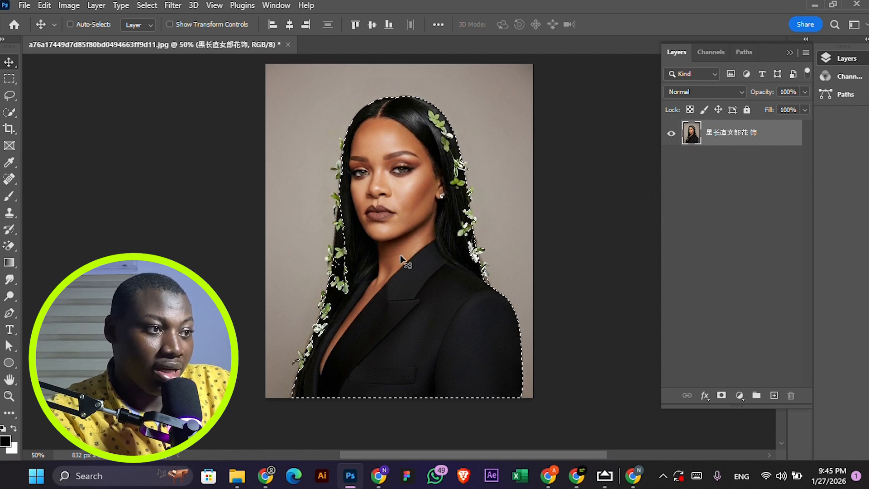
pyautogui.press('w')
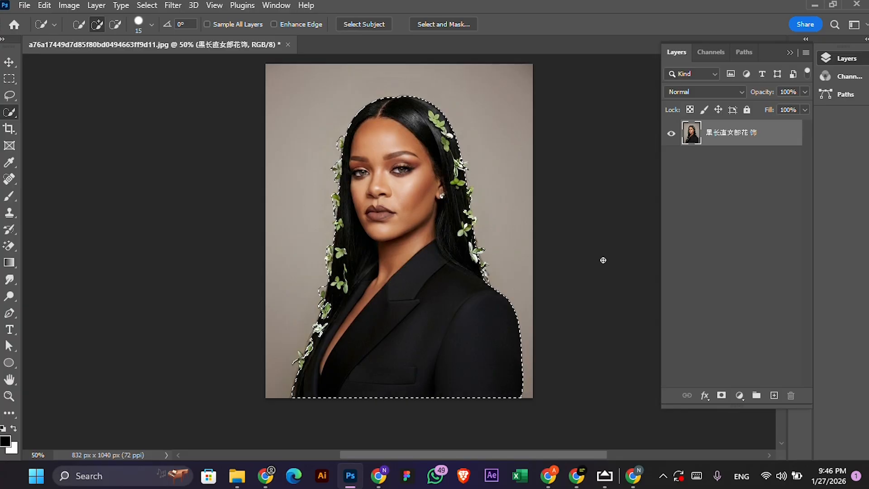
pyautogui.hotkey('ctrl', 'j')
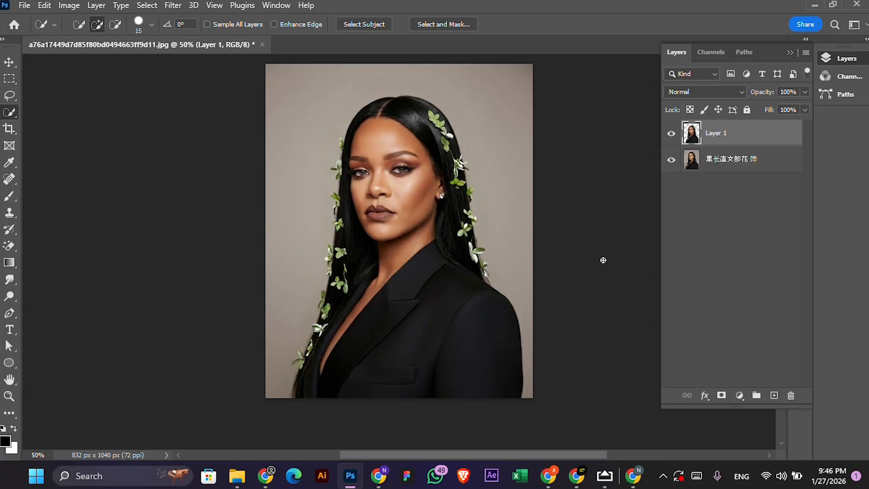
pyautogui.press('v')
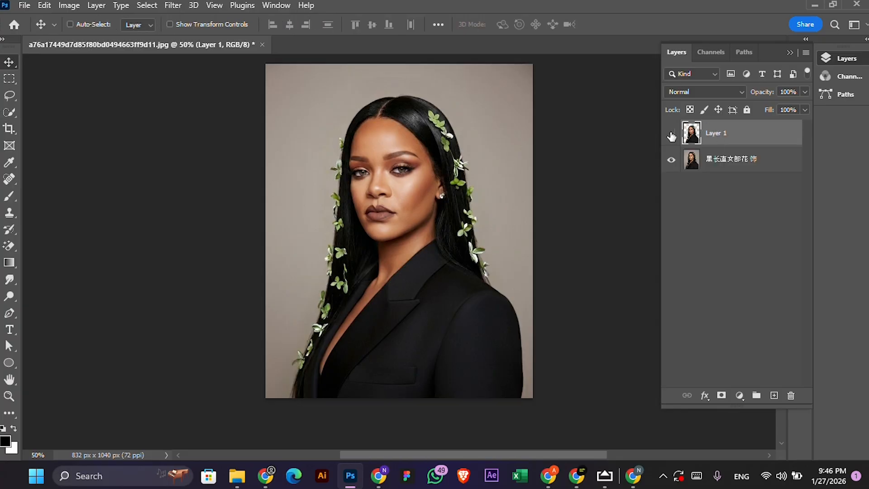
pyautogui.moveTo(405, 210); pyautogui.dragTo(421, 205)
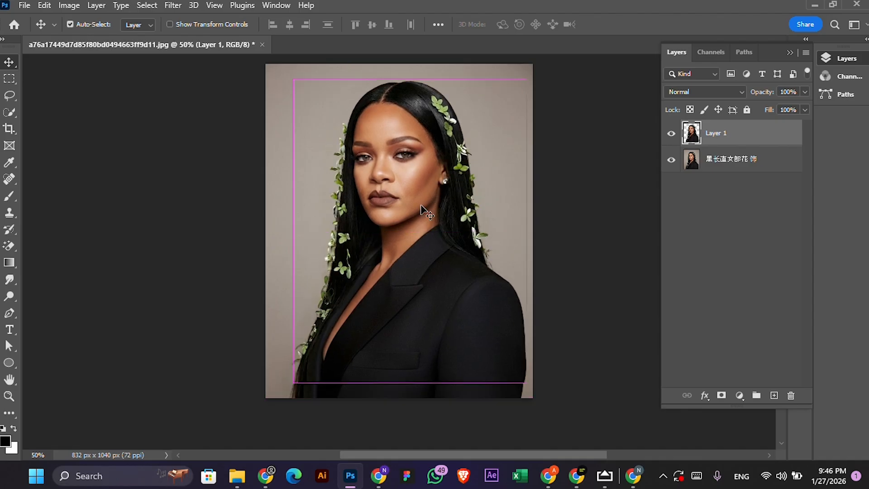
pyautogui.hotkey('ctrl', 'z')
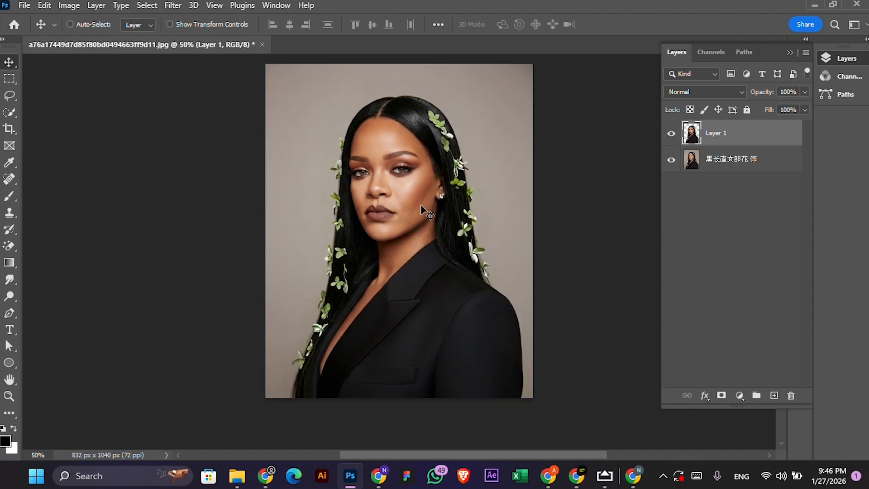
# Step: Add an empty layer beneath the cutout and prepare a 1200 px soft brush with the green sampled from the leaves
pyautogui.click(741, 157)
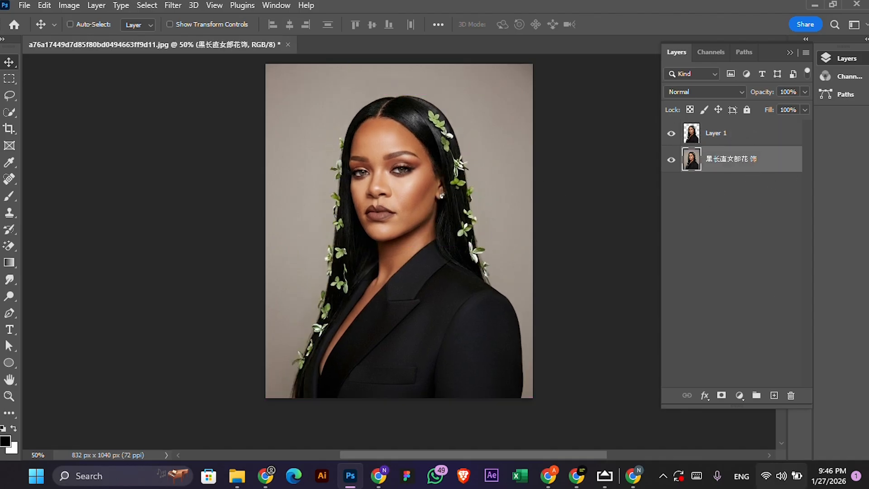
pyautogui.click(774, 395)
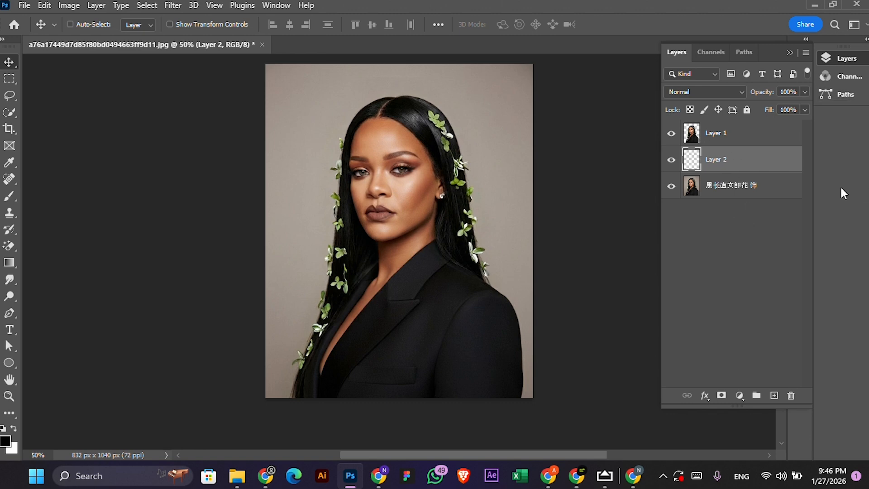
pyautogui.press('b')
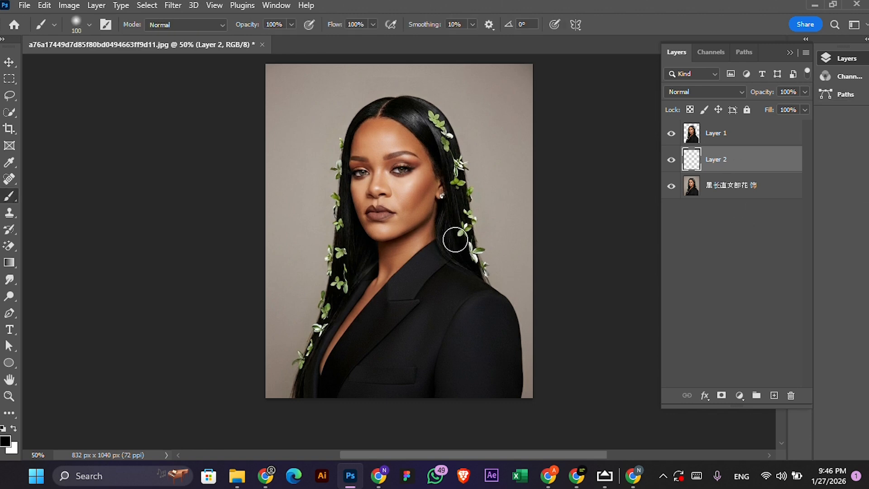
pyautogui.press(']')
pyautogui.press(']')
pyautogui.press(']')
pyautogui.press(']')
pyautogui.press(']')
pyautogui.press(']')
pyautogui.press(']')
pyautogui.press(']')
pyautogui.press(']')
pyautogui.press(']')
pyautogui.press(']')
pyautogui.keyDown('alt'); pyautogui.click(464, 215); pyautogui.keyUp('alt')
pyautogui.moveTo(467, 213); pyautogui.dragTo(461, 184)
# Step: Undo a trial green stroke over the lower background, and paint the soft green across its upper part instead
pyautogui.moveTo(524, 326)
pyautogui.mouseDown()
pyautogui.moveTo(372, 341)
pyautogui.moveTo(315, 339)
pyautogui.moveTo(212, 320)
pyautogui.moveTo(154, 286)
pyautogui.mouseUp()
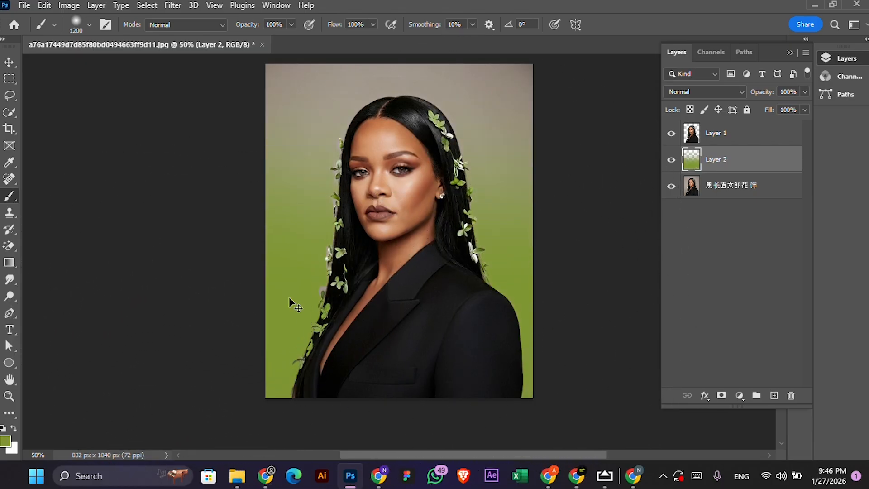
pyautogui.hotkey('ctrl', 'z')
pyautogui.hotkey('ctrl', '-')
pyautogui.moveTo(538, 166)
pyautogui.mouseDown()
pyautogui.moveTo(525, 137)
pyautogui.moveTo(442, 88)
pyautogui.moveTo(340, 80)
pyautogui.moveTo(204, 107)
pyautogui.mouseUp()
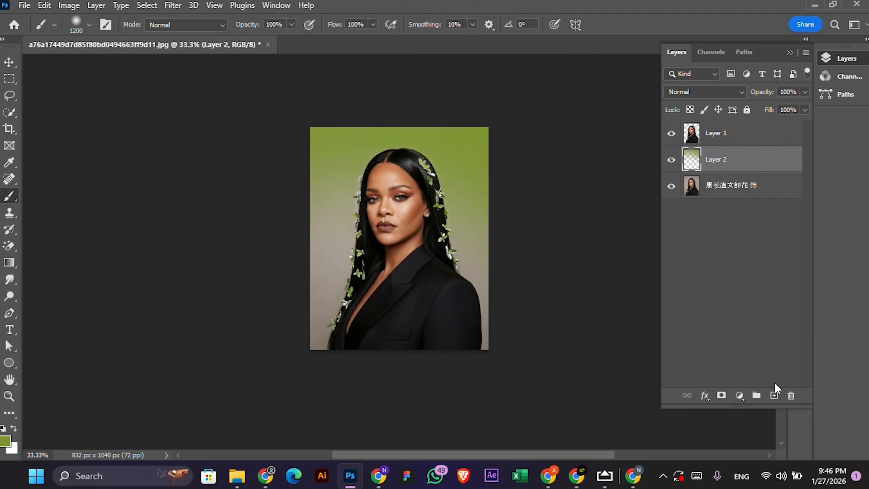
# Step: On another new layer beneath the cutout, paint the lower background black with the 1200 px brush, using black sampled from the hair
pyautogui.click(775, 395)
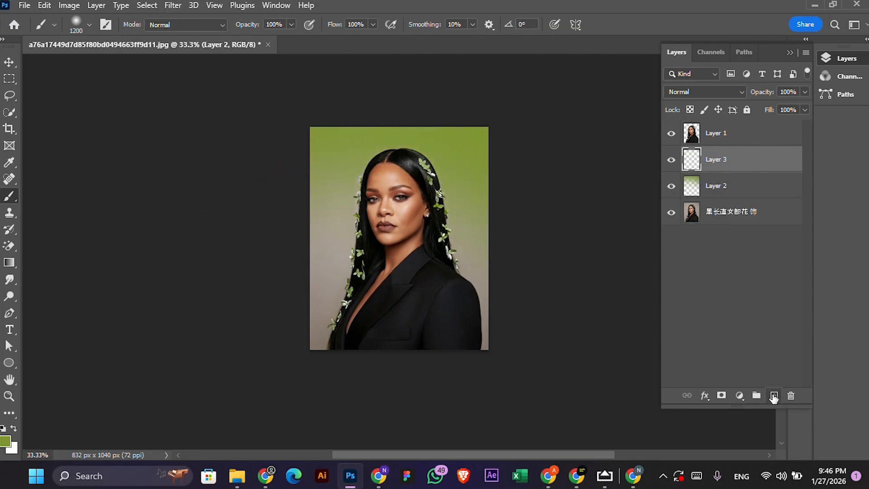
pyautogui.keyDown('alt'); pyautogui.click(375, 237); pyautogui.keyUp('alt')
pyautogui.moveTo(229, 250)
pyautogui.mouseDown()
pyautogui.moveTo(298, 311)
pyautogui.moveTo(379, 329)
pyautogui.moveTo(450, 324)
pyautogui.moveTo(527, 303)
pyautogui.moveTo(553, 282)
pyautogui.moveTo(426, 330)
pyautogui.moveTo(244, 272)
pyautogui.mouseUp()
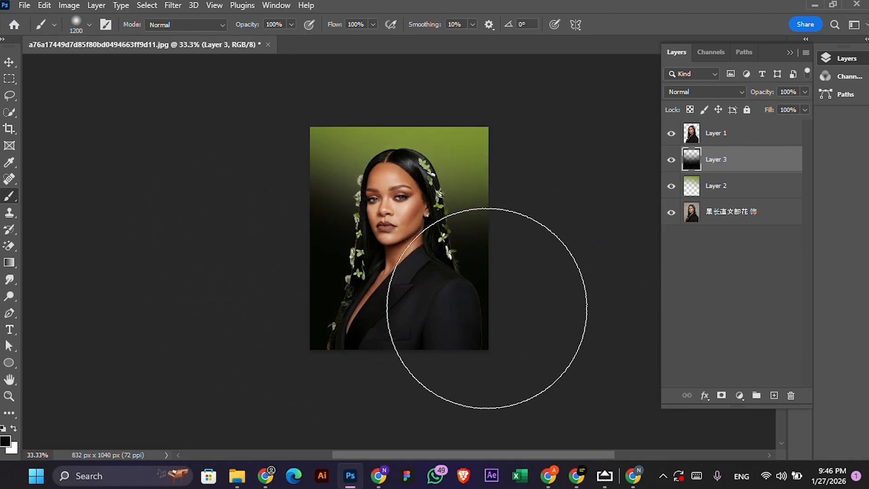
pyautogui.press('v')
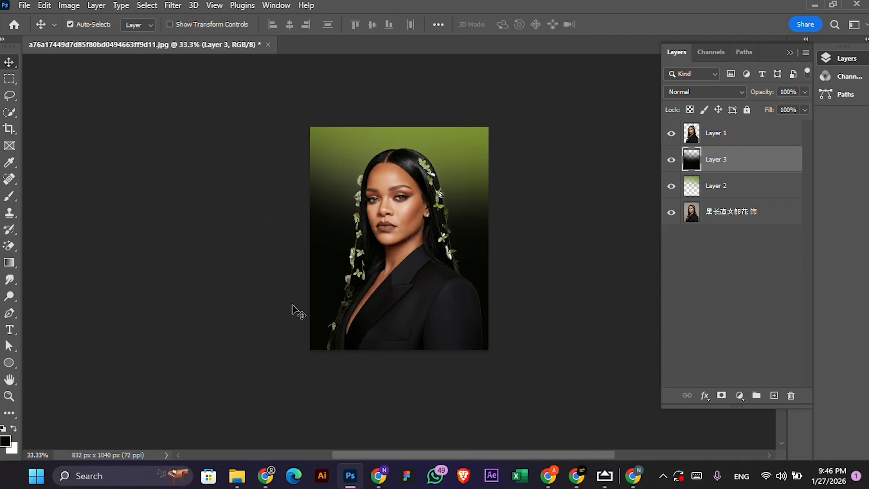
# Step: Set the blend mode of the green background layer, Layer 2, to Screen
pyautogui.hotkey('ctrl', '+')
pyautogui.click(725, 191)
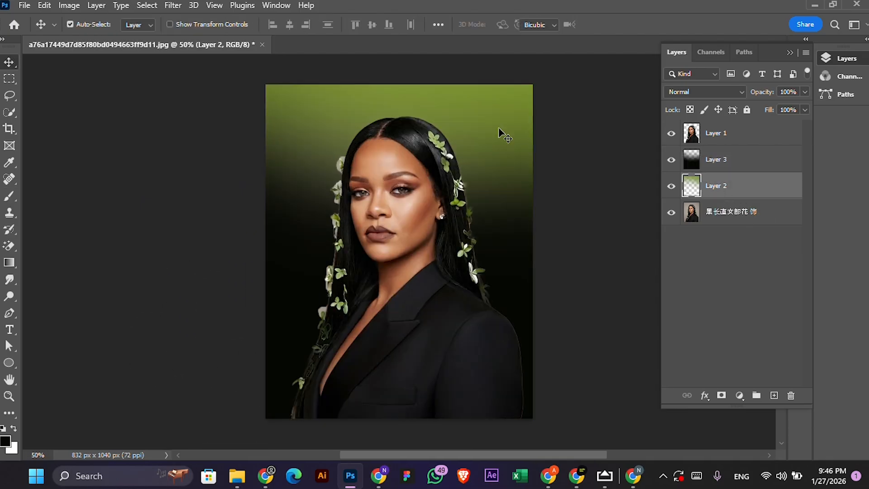
pyautogui.hotkey('ctrl', 't')
pyautogui.press('Return')
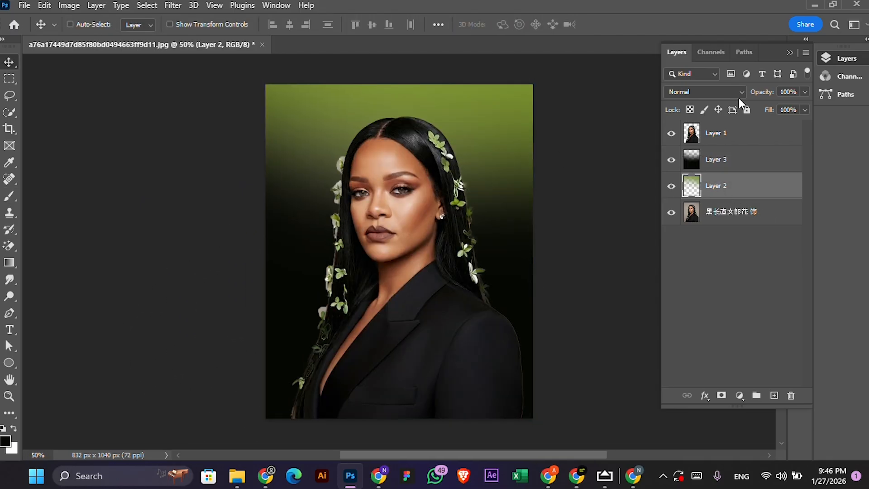
pyautogui.click(721, 92)
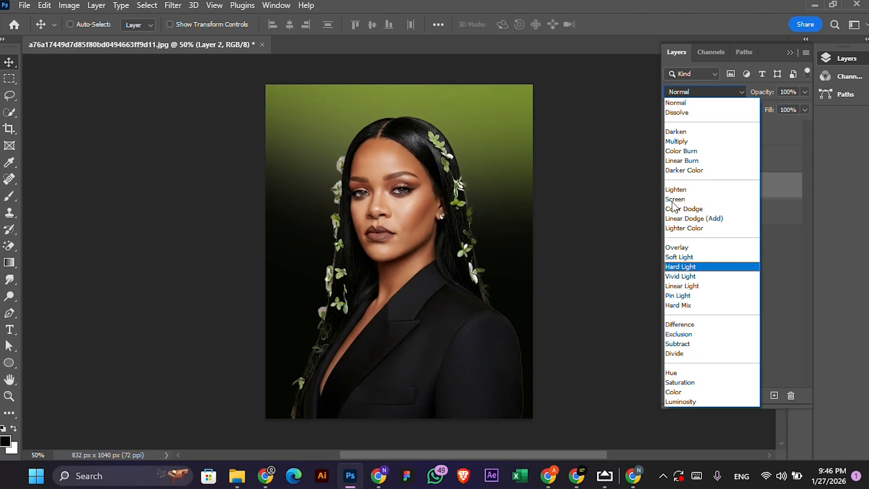
pyautogui.click(675, 199)
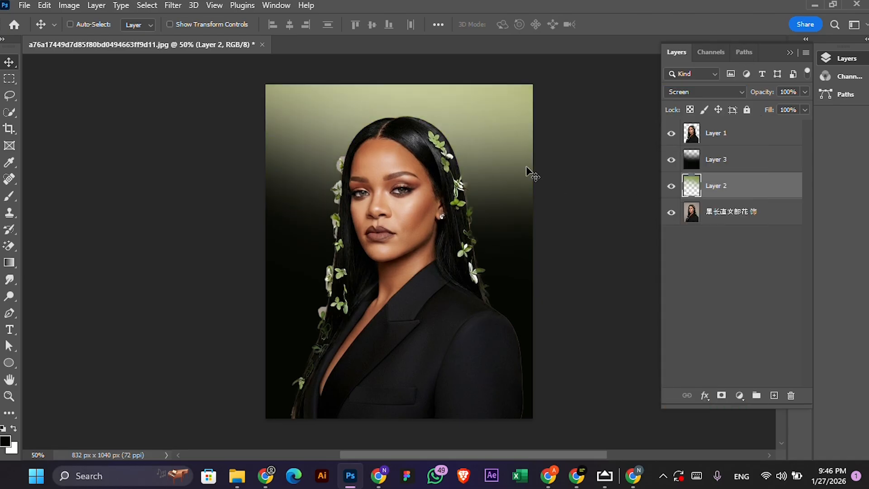
# Step: Stretch the green layer downward past the canvas's lower edge and place it above the black Layer 3 in the layer order
pyautogui.hotkey('ctrl', '-')
pyautogui.hotkey('ctrl', 't')
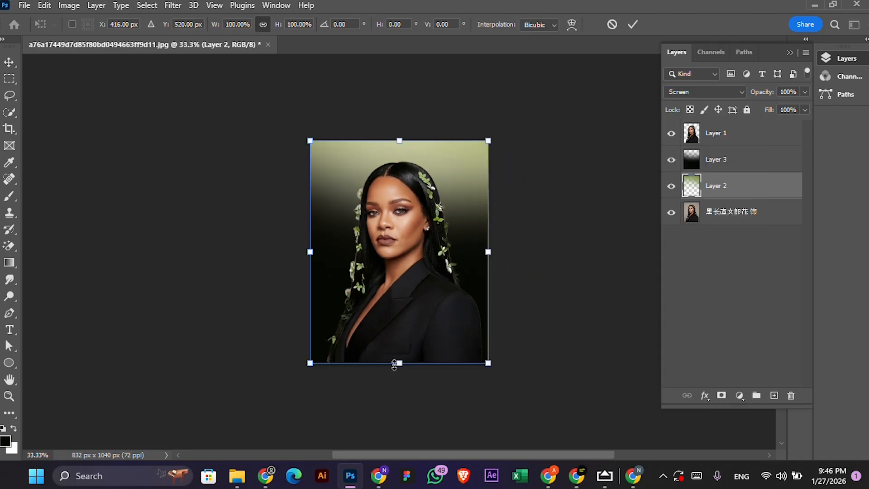
pyautogui.moveTo(407, 367); pyautogui.dragTo(396, 420)
pyautogui.press('Return')
pyautogui.moveTo(747, 181); pyautogui.dragTo(694, 144)
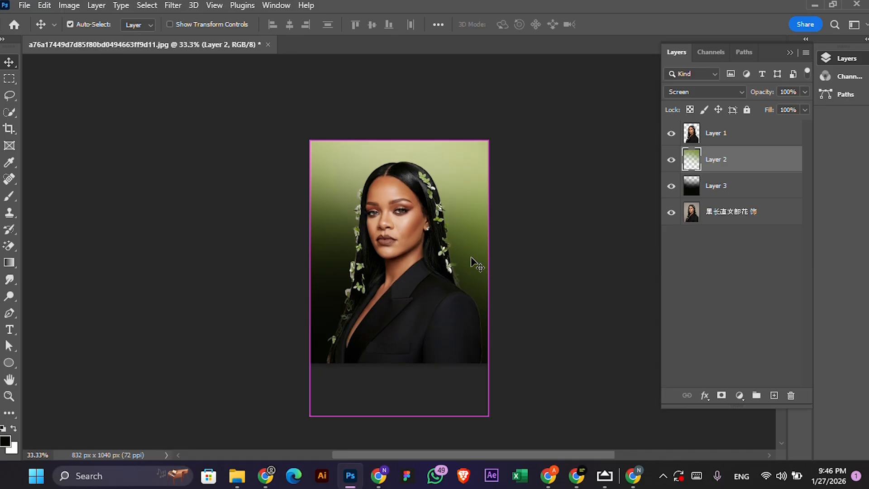
pyautogui.hotkey('ctrl', '0')
pyautogui.moveTo(462, 346); pyautogui.dragTo(494, 327)
pyautogui.hotkey('ctrl', '-')
pyautogui.hotkey('ctrl', '-')
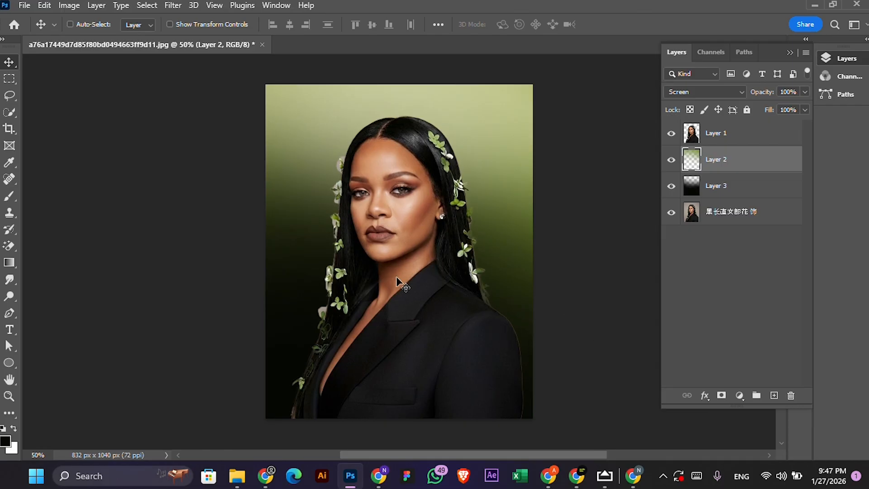
# Step: Add the text "Quality WIGS" on two lines above the cutout, and enlarge the word WIGS directly beneath Quality
pyautogui.click(765, 143)
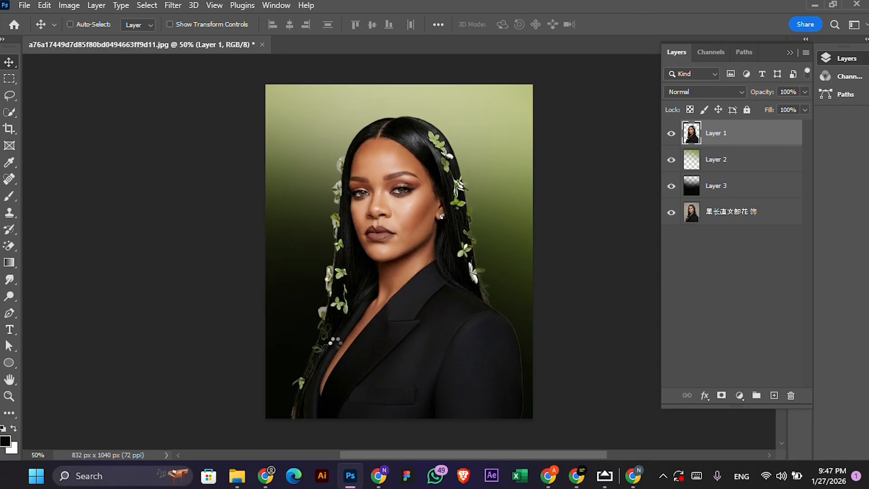
pyautogui.press('t')
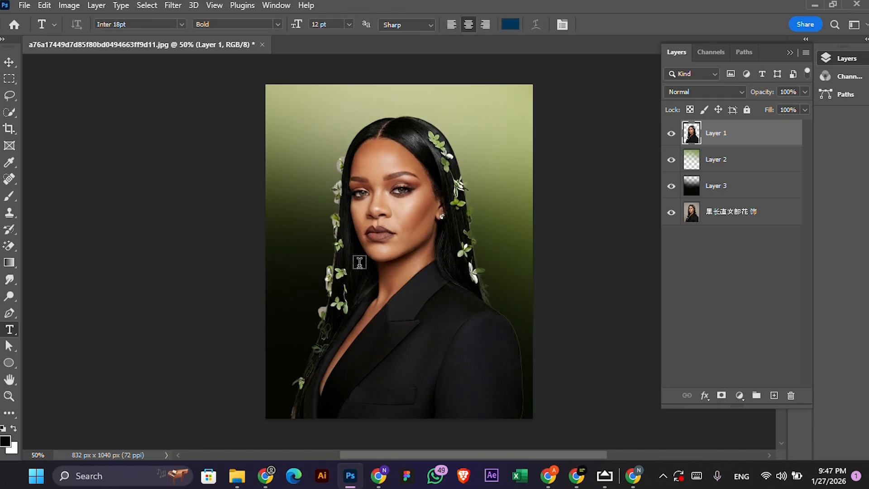
pyautogui.click(385, 283)
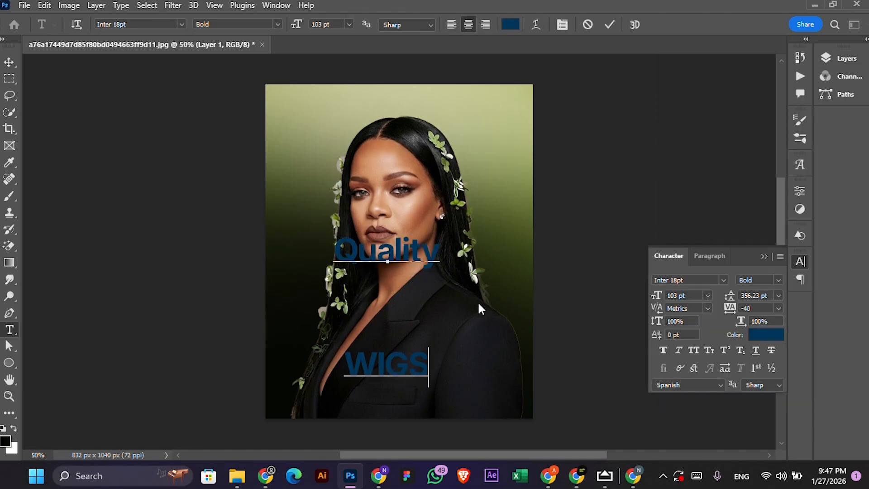
pyautogui.hotkey('ctrl', 'a')
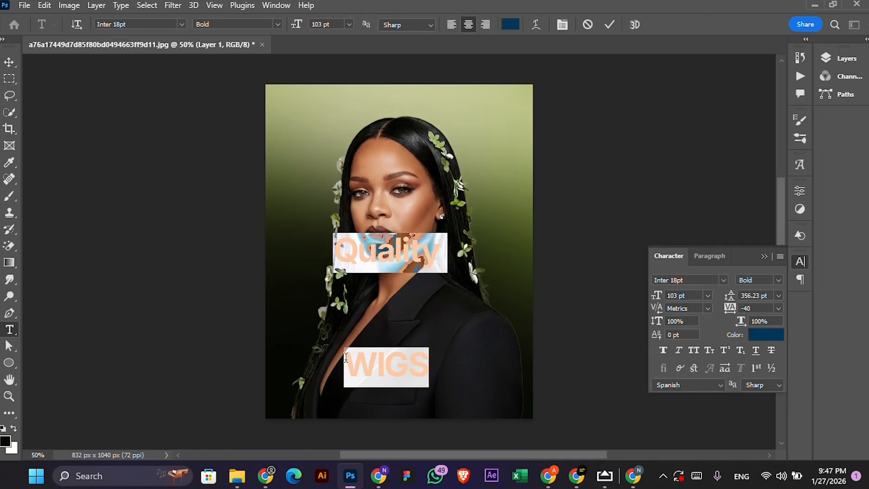
pyautogui.doubleClick(425, 362)
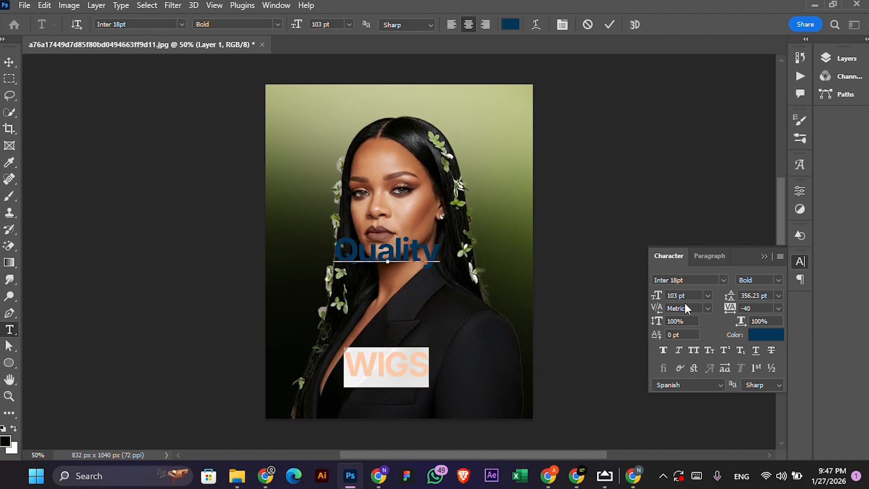
pyautogui.moveTo(661, 296); pyautogui.dragTo(582, 281)
# Step: Colour the whole "Quality WIGS" text f9f9f9 and move it down over the jacket
pyautogui.hotkey('ctrl', 'a')
pyautogui.click(770, 338)
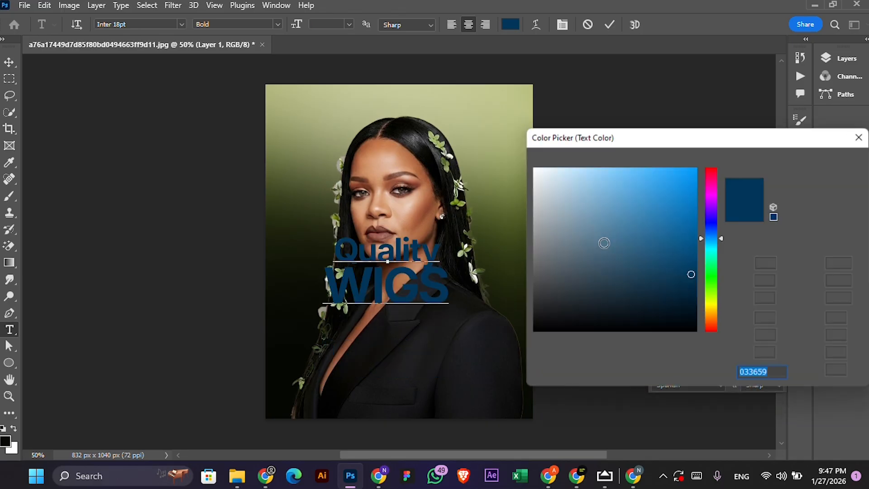
pyautogui.write('f9f9f9')
pyautogui.click(806, 163)
pyautogui.hotkey('ctrl', 'Return')
pyautogui.press('v')
pyautogui.moveTo(425, 288); pyautogui.dragTo(435, 367)
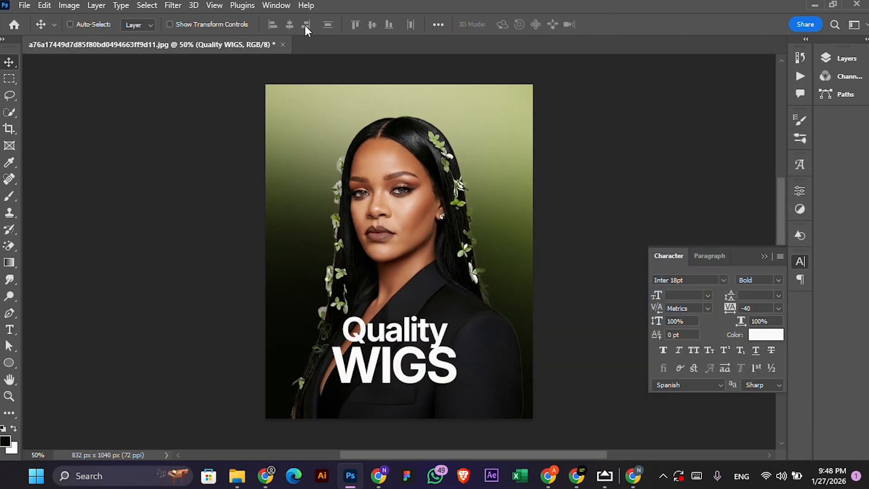
# Step: Create a guide layout with 18 columns, 23 rows and 20 px margins on all sides, and lock the guides
pyautogui.click(215, 6)
pyautogui.click(271, 405)
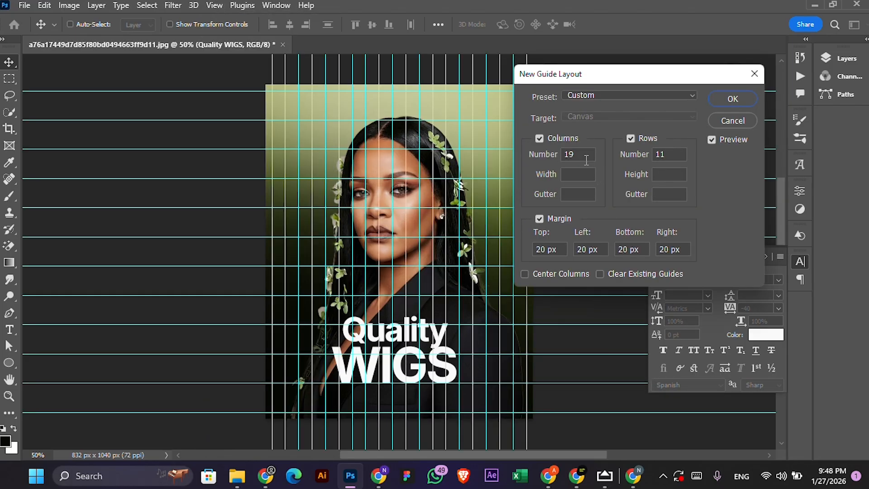
pyautogui.doubleClick(586, 153)
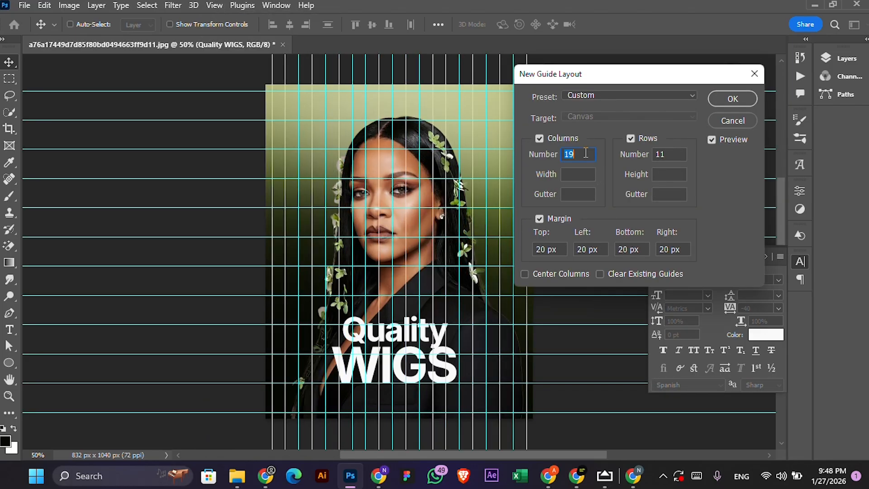
pyautogui.write('18')
pyautogui.click(674, 154)
pyautogui.press('Down')
pyautogui.press('Down')
pyautogui.press('Up')
pyautogui.press('Up')
pyautogui.press('Up')
pyautogui.press('Up')
pyautogui.press('Up')
pyautogui.press('Up')
pyautogui.press('Up')
pyautogui.press('Up')
pyautogui.press('Up')
pyautogui.press('Up')
pyautogui.press('Up')
pyautogui.press('Up')
pyautogui.press('Up')
pyautogui.press('Up')
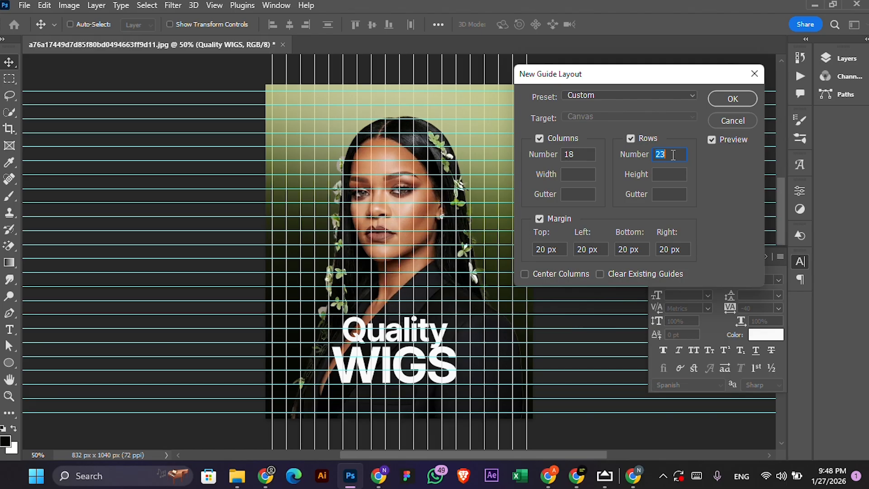
pyautogui.press('Return')
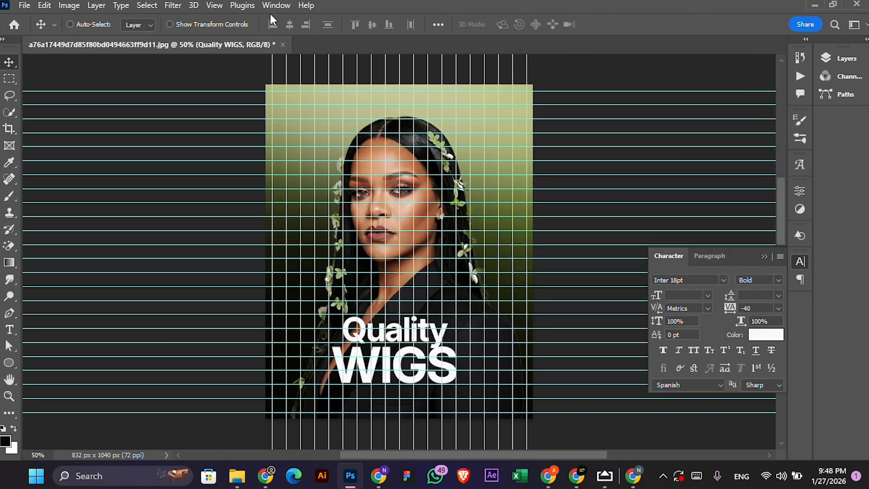
pyautogui.click(214, 5)
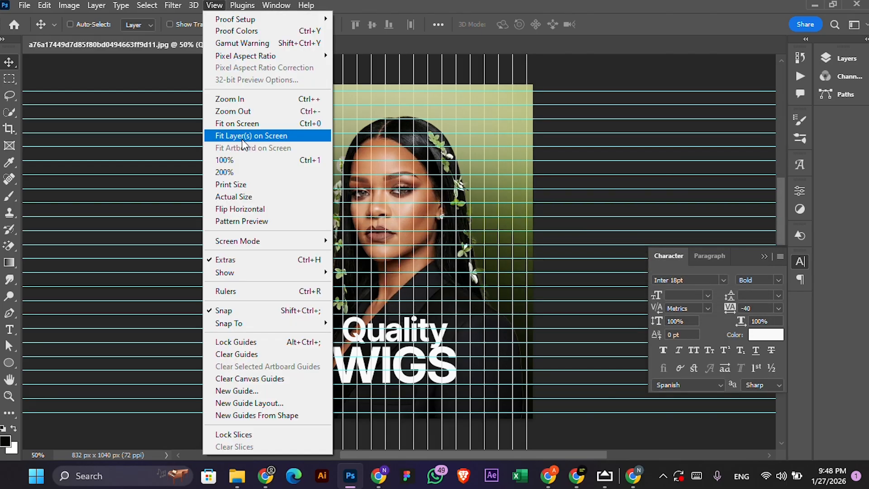
pyautogui.click(236, 336)
# Step: Enlarge the "Quality WIGS" text so that Quality is about 123 pt, and raise it over the chin and neck
pyautogui.hotkey('ctrl', 't')
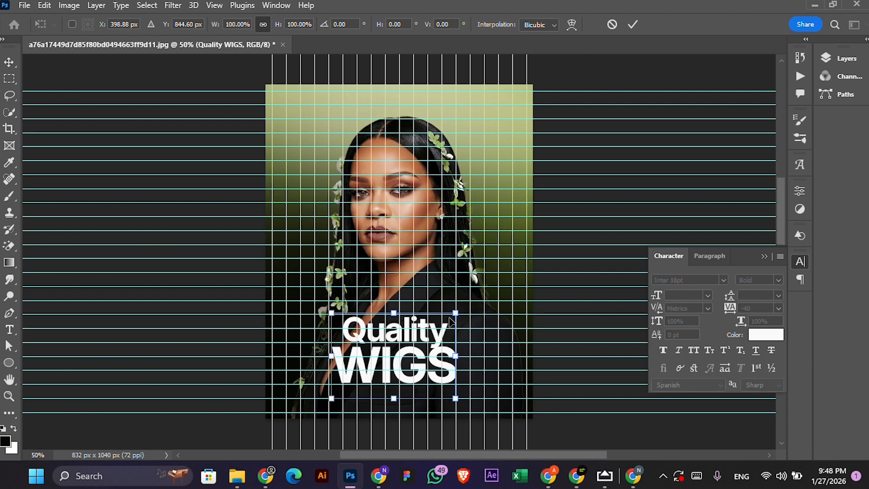
pyautogui.moveTo(453, 316); pyautogui.dragTo(465, 307)
pyautogui.press('Return')
pyautogui.moveTo(445, 354); pyautogui.dragTo(444, 279)
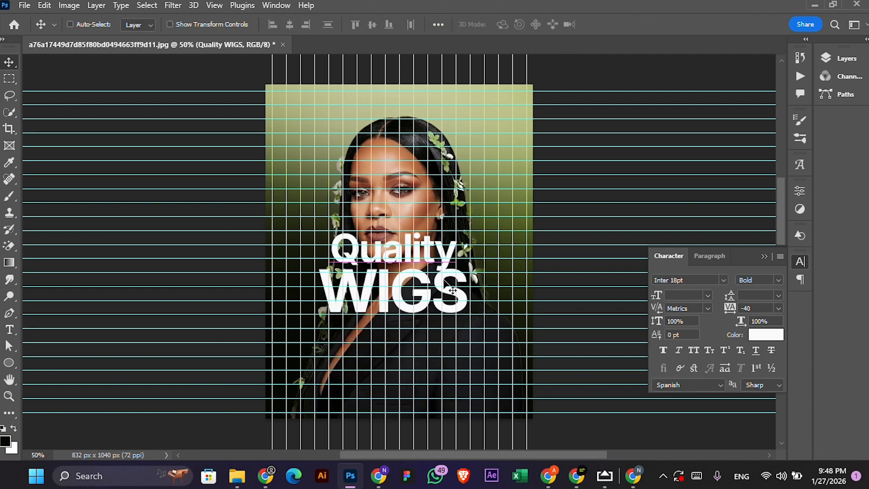
# Step: Delete the word Quality from the text, leaving only WIGS
pyautogui.doubleClick(424, 287)
pyautogui.moveTo(316, 293); pyautogui.dragTo(281, 199)
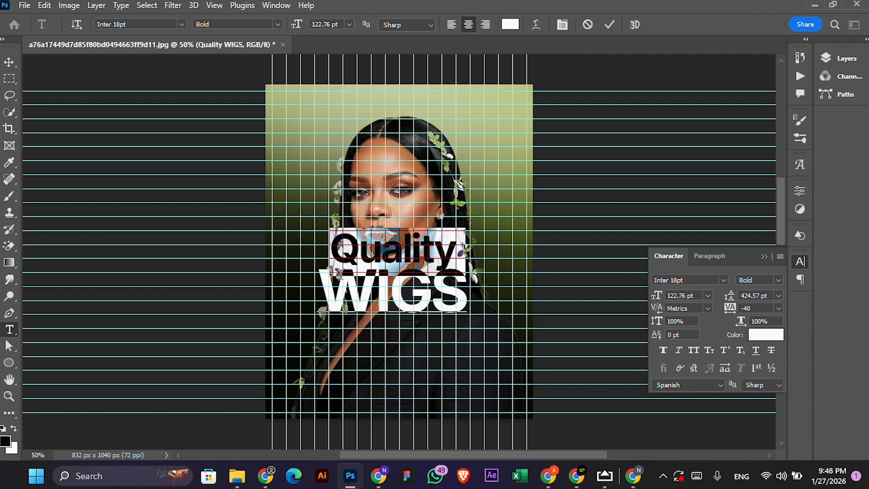
pyautogui.press('BackSpace')
pyautogui.click(610, 24)
pyautogui.press('v')
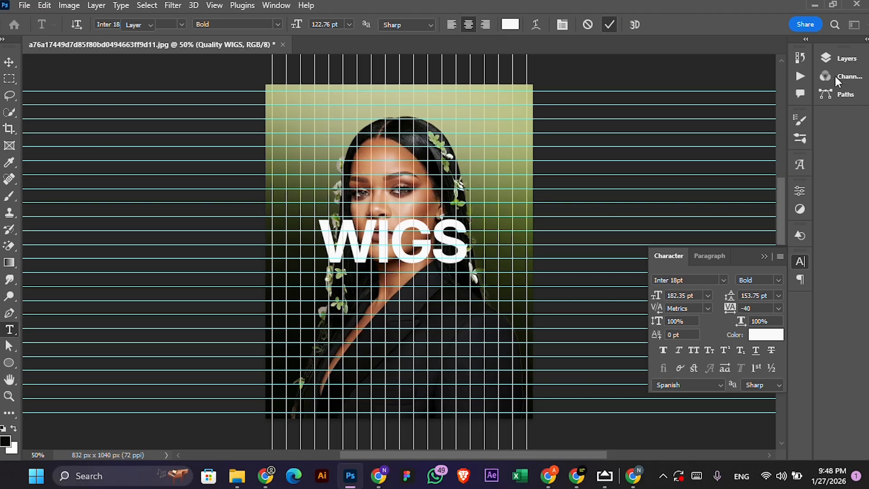
# Step: Place the WIGS text beneath the woman's cutout and enlarge it to about 317 pt behind her head, across the poster's upper area
pyautogui.click(845, 59)
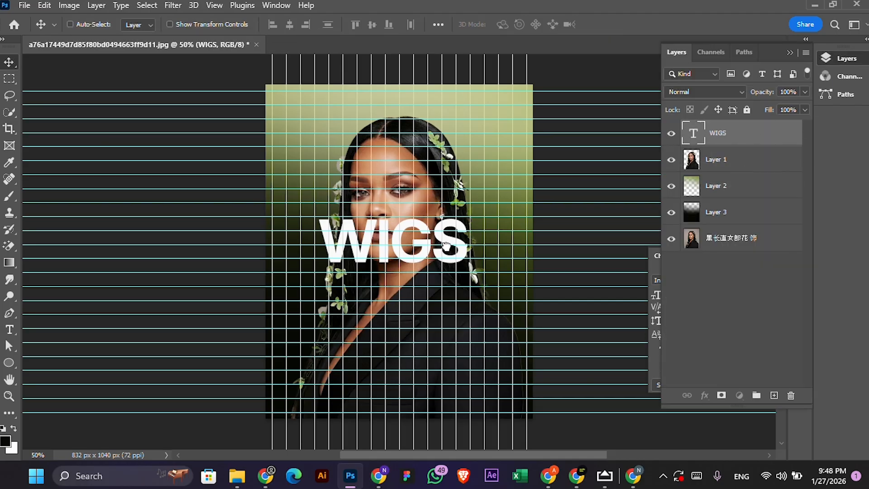
pyautogui.moveTo(734, 131); pyautogui.dragTo(730, 173)
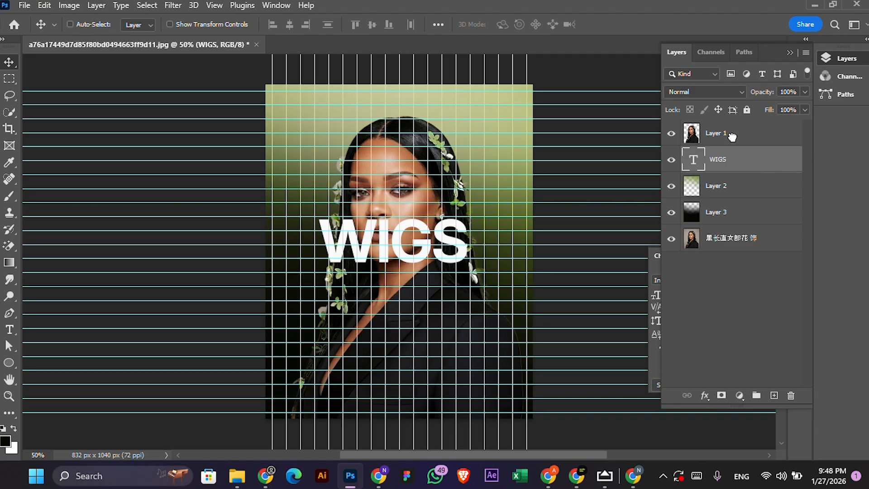
pyautogui.moveTo(351, 300); pyautogui.dragTo(374, 173)
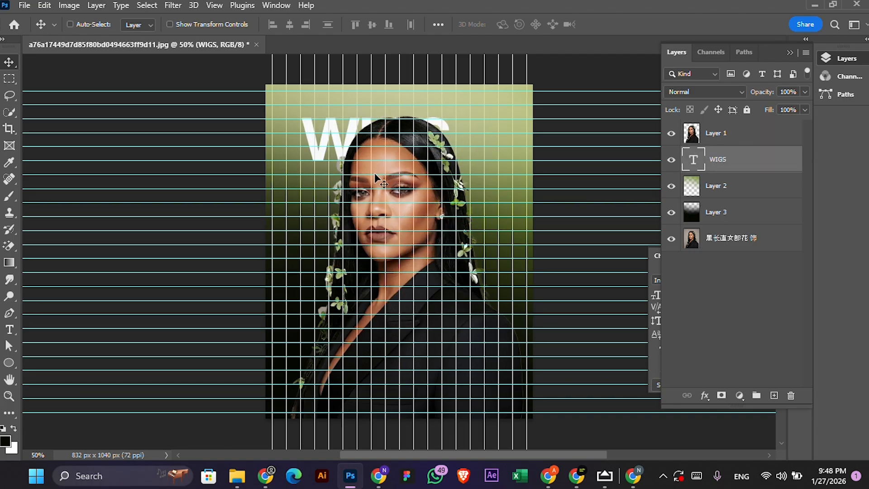
pyautogui.hotkey('ctrl', 't')
pyautogui.moveTo(457, 143)
pyautogui.mouseDown()
pyautogui.moveTo(503, 144)
pyautogui.moveTo(467, 154)
pyautogui.moveTo(465, 147)
pyautogui.mouseUp()
pyautogui.press('Return')
# Step: Change the font of the WIGS text to Canela Deck Trial Bold
pyautogui.doubleClick(695, 161)
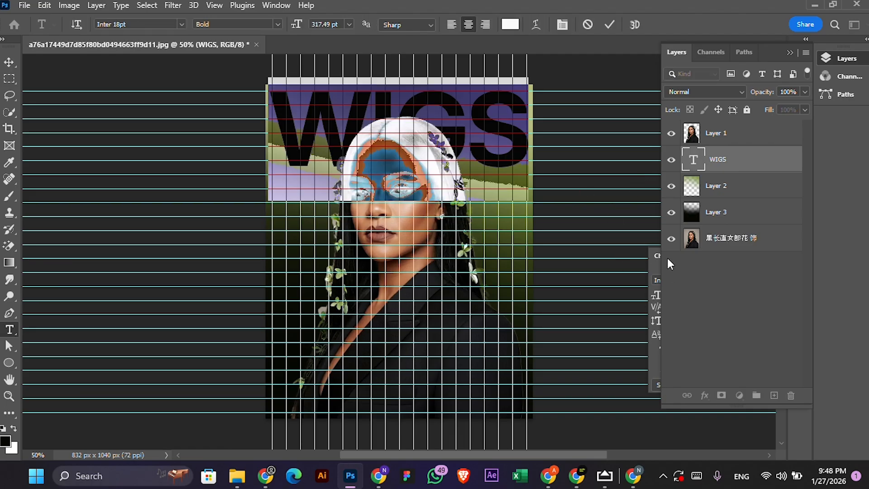
pyautogui.click(655, 269)
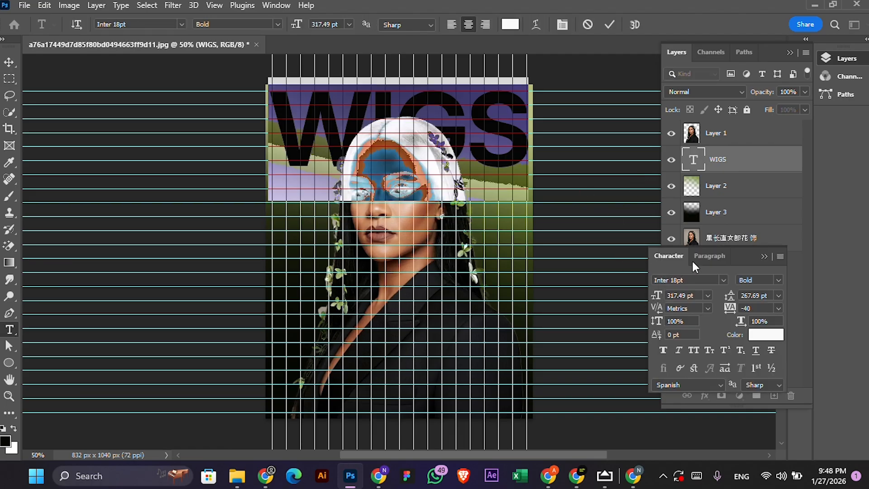
pyautogui.click(724, 280)
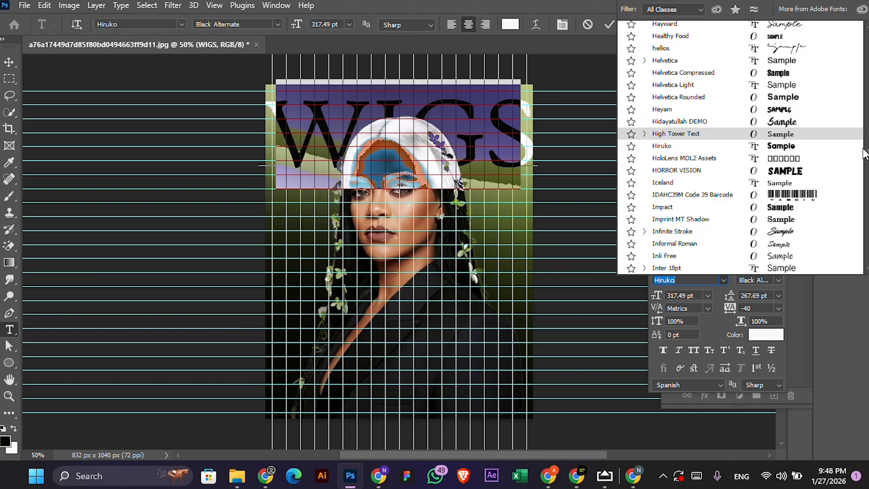
pyautogui.moveTo(867, 153); pyautogui.dragTo(867, 148)
pyautogui.moveTo(867, 113); pyautogui.dragTo(868, 65)
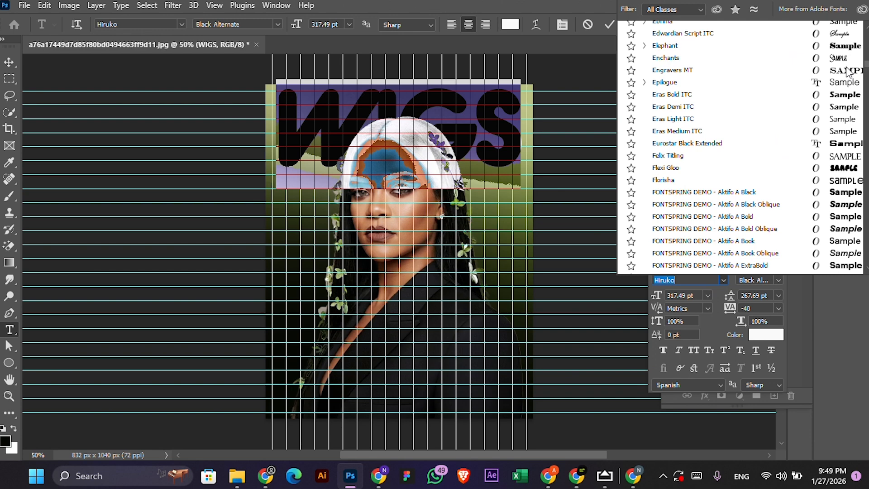
pyautogui.scroll(10, 845, 70)
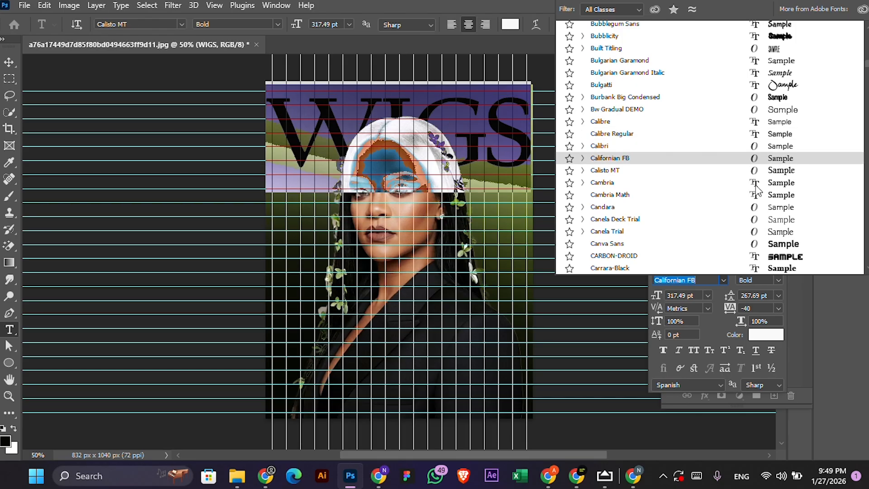
pyautogui.click(755, 220)
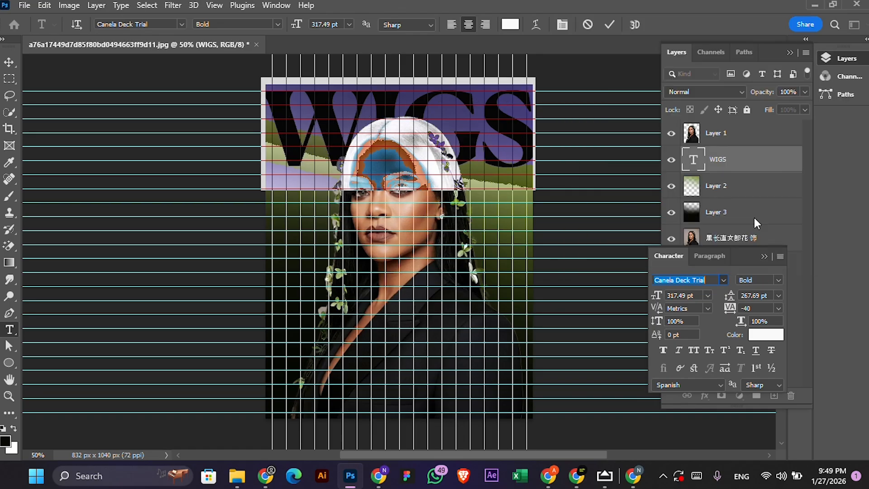
pyautogui.click(609, 24)
pyautogui.press('v')
# Step: Scale the WIGS text down to 98.87%, and undo a trial 12 px downward move
pyautogui.hotkey('ctrl', 't')
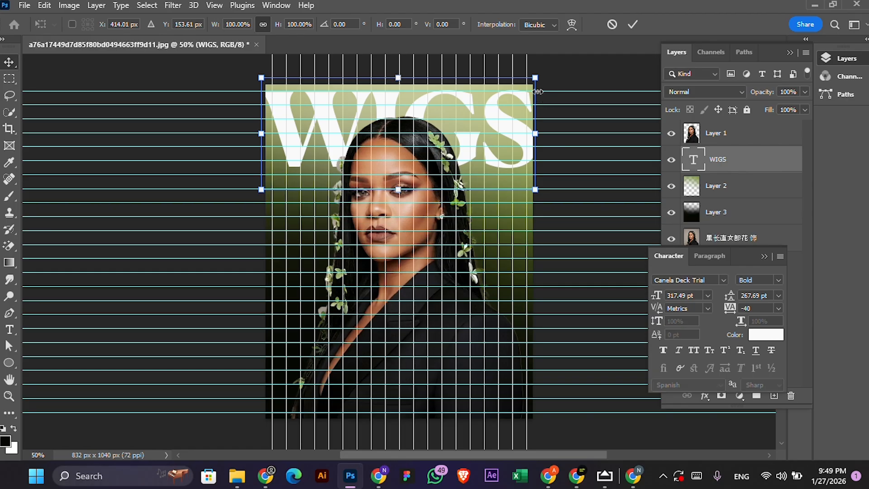
pyautogui.moveTo(536, 134); pyautogui.dragTo(534, 135)
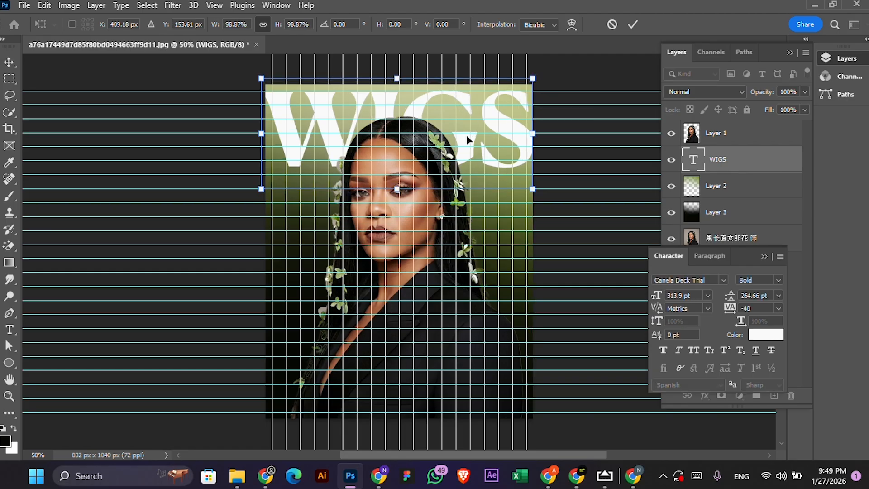
pyautogui.press('Return')
pyautogui.moveTo(466, 136); pyautogui.dragTo(467, 146)
pyautogui.hotkey('ctrl', 'z')
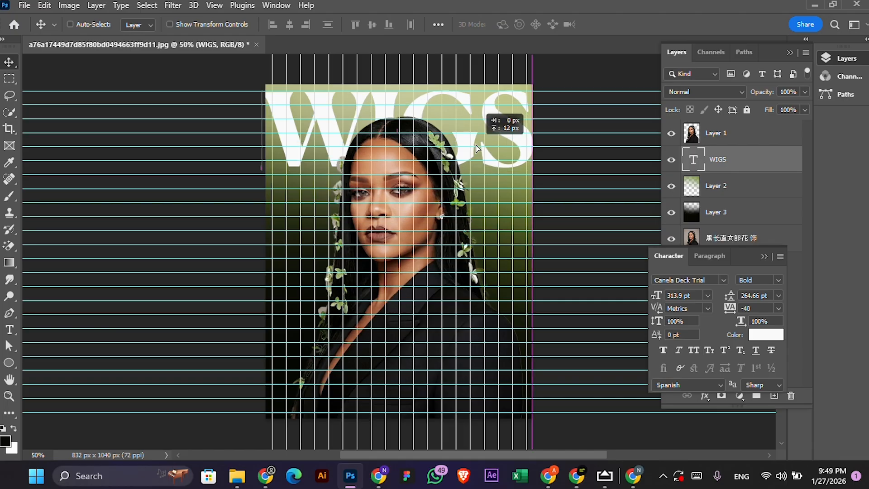
# Step: Hide the guides over the poster
pyautogui.hotkey('ctrl', 'h')
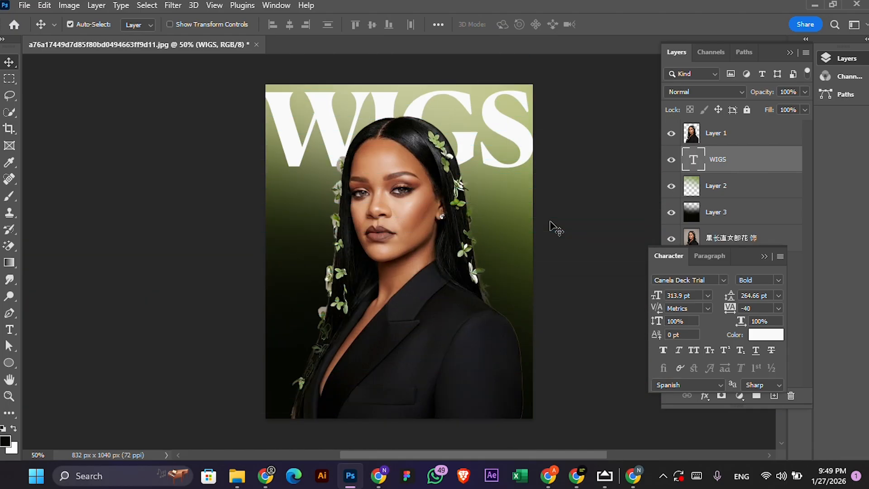
pyautogui.hotkey('ctrl', '-')
pyautogui.hotkey('ctrl', '-')
pyautogui.hotkey('ctrl', '0')
pyautogui.hotkey('ctrl', '-')
# Step: Lower the opacity of the black gradient on Layer 3 to 65%
pyautogui.click(728, 208)
pyautogui.click(761, 212)
pyautogui.click(805, 92)
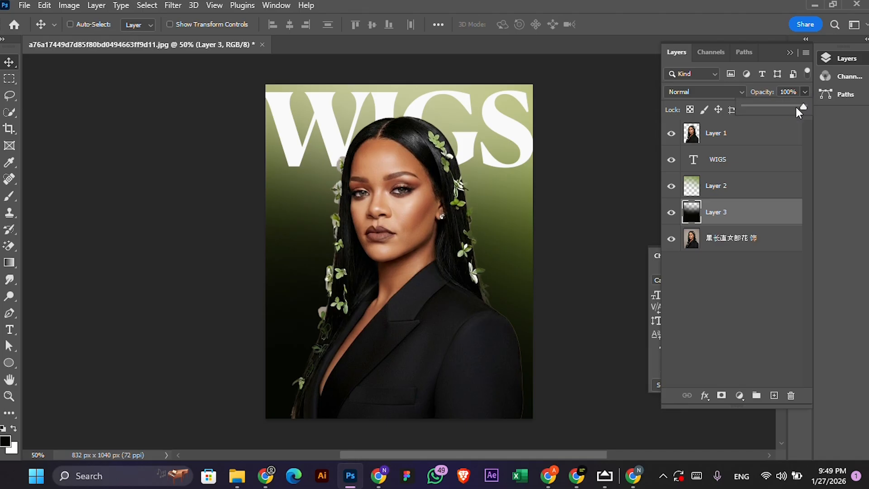
pyautogui.moveTo(776, 107); pyautogui.dragTo(774, 109)
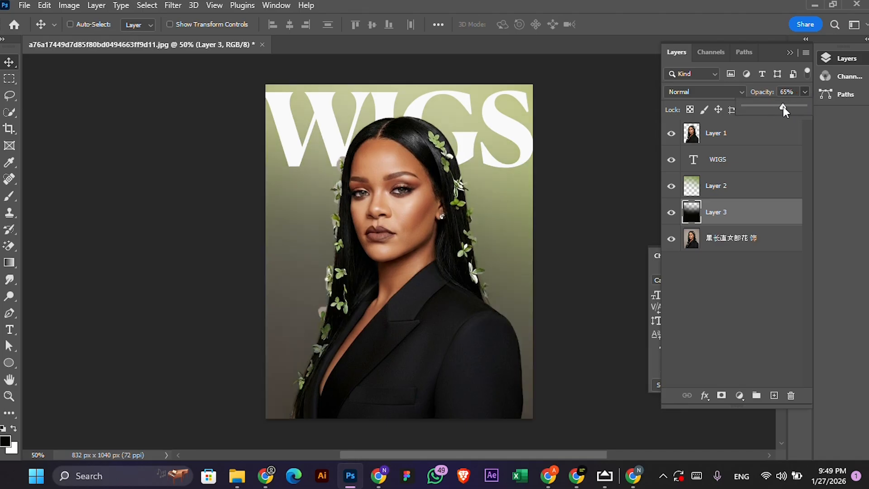
pyautogui.click(379, 311)
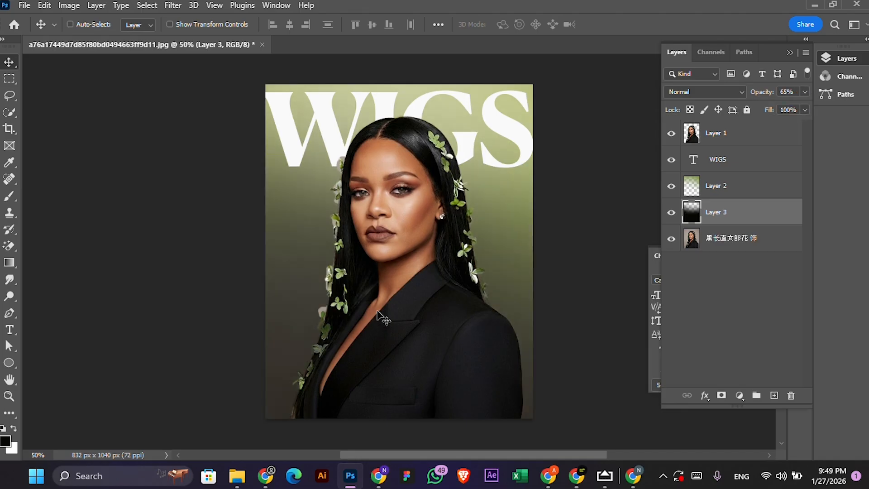
# Step: Duplicate the WIGS text directly below the headline and recolour the copy olive green, 819926, sampled from the leaves
pyautogui.keyDown('ctrl'); pyautogui.click(471, 119); pyautogui.keyUp('ctrl')
pyautogui.moveTo(463, 129); pyautogui.dragTo(465, 216)
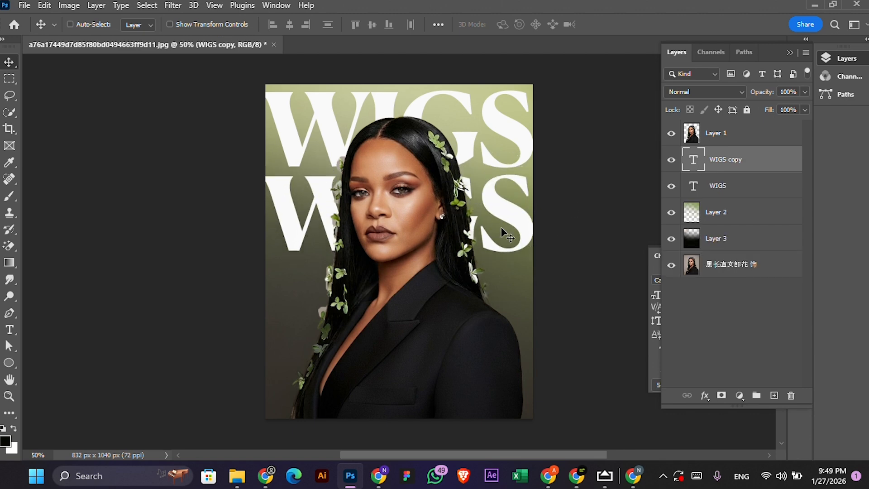
pyautogui.click(652, 260)
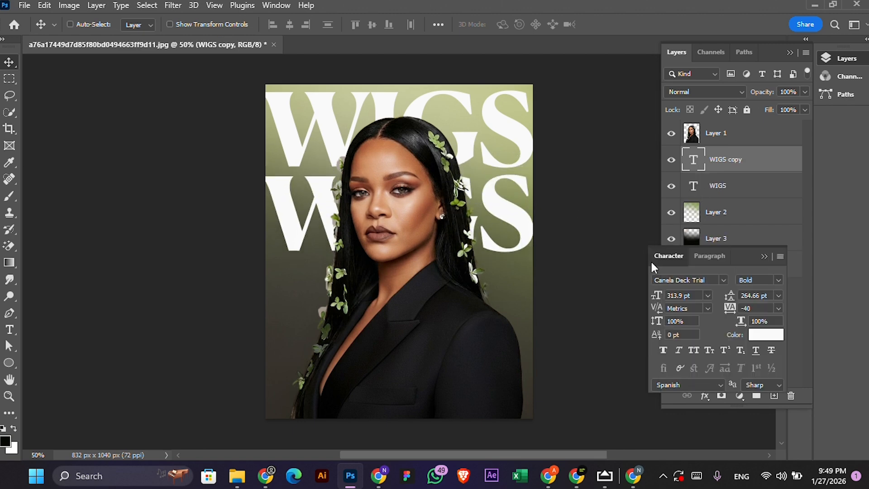
pyautogui.click(763, 256)
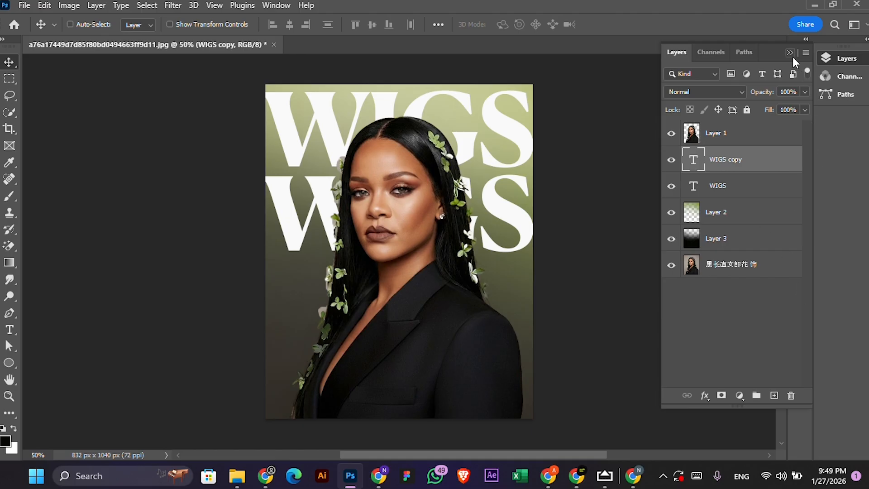
pyautogui.click(834, 55)
pyautogui.click(799, 262)
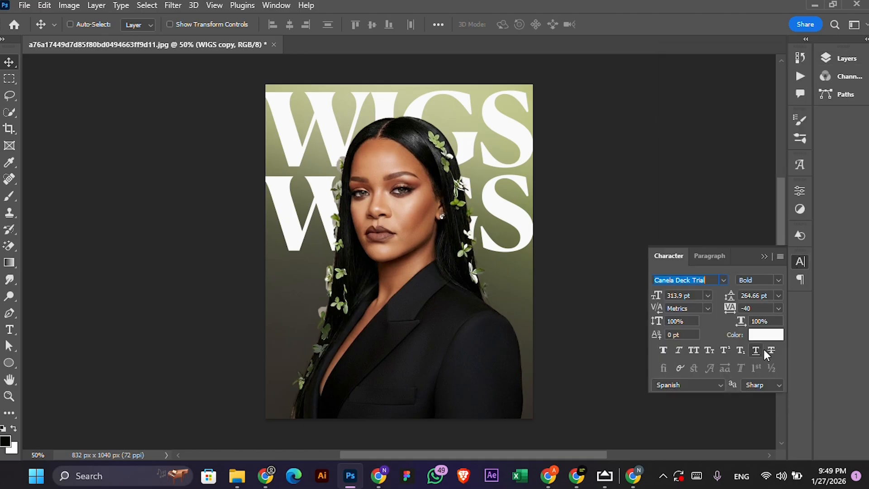
pyautogui.click(765, 335)
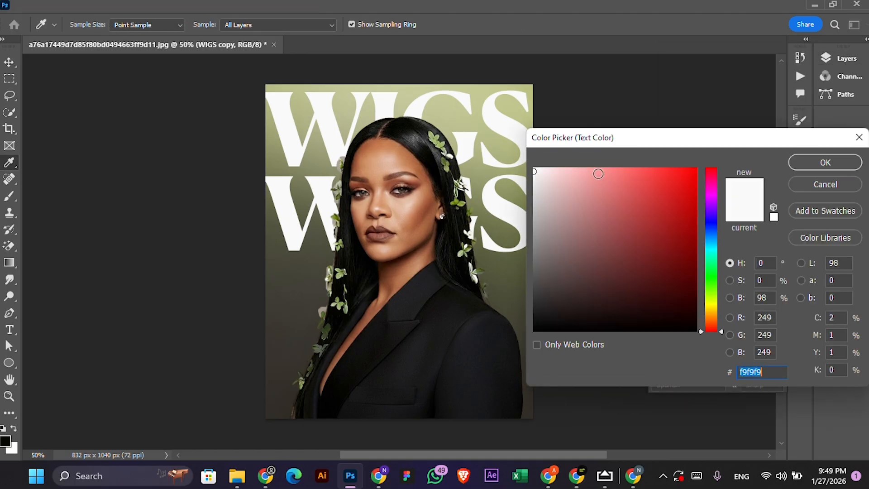
pyautogui.click(460, 194)
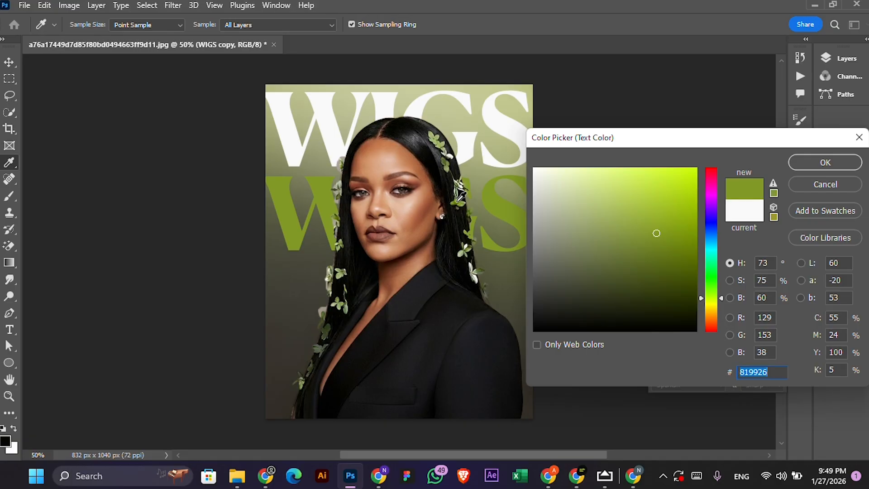
pyautogui.click(825, 162)
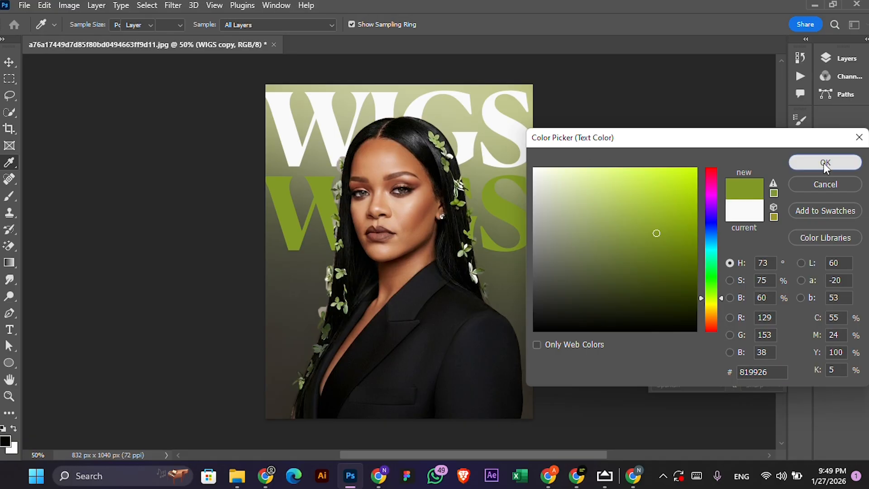
# Step: Set the green WIGS copy's blend mode to Exclusion and reposition it just beneath the white headline
pyautogui.moveTo(508, 236); pyautogui.dragTo(507, 190)
pyautogui.click(844, 59)
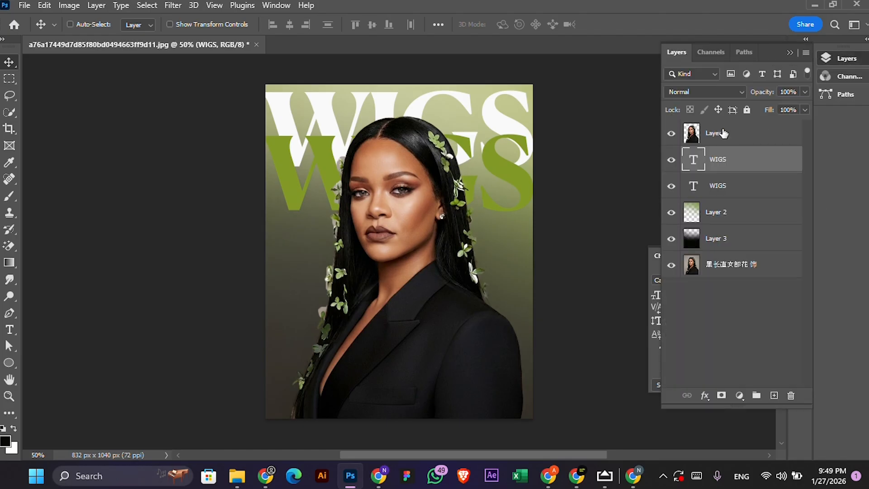
pyautogui.click(702, 91)
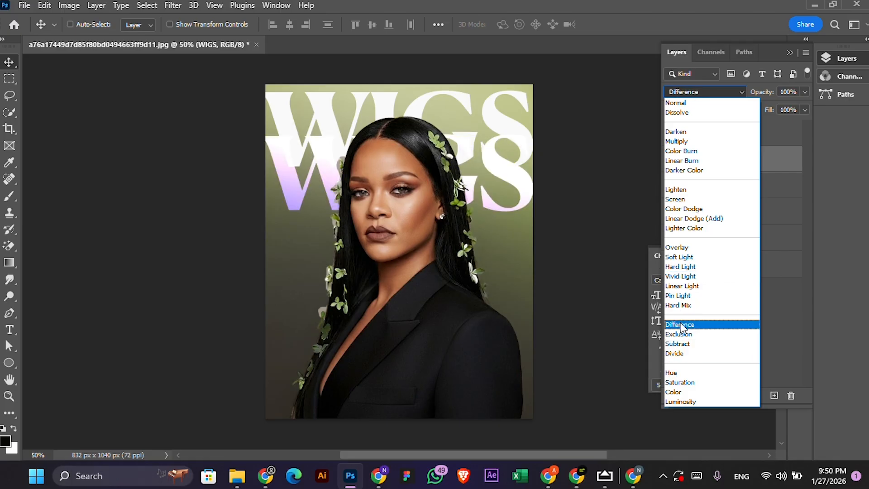
pyautogui.click(679, 334)
pyautogui.moveTo(446, 181); pyautogui.dragTo(447, 212)
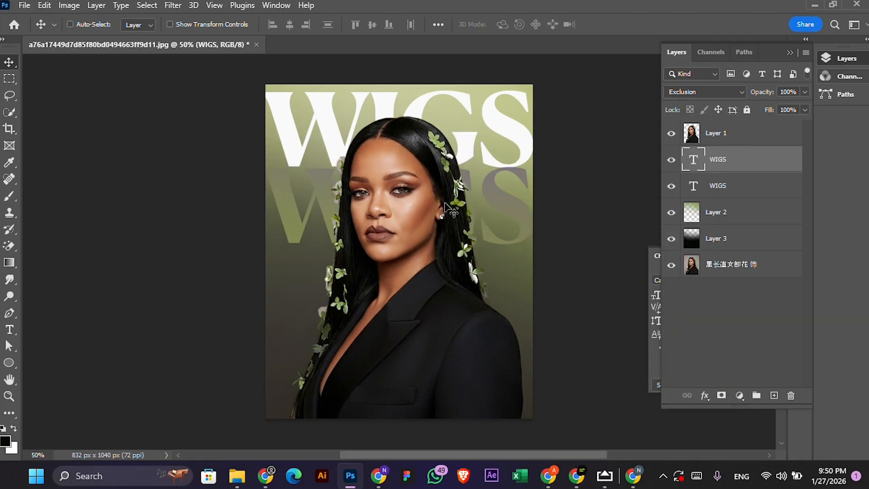
# Step: Change the blend mode of the green gradient on Layer 2 to Normal
pyautogui.click(741, 216)
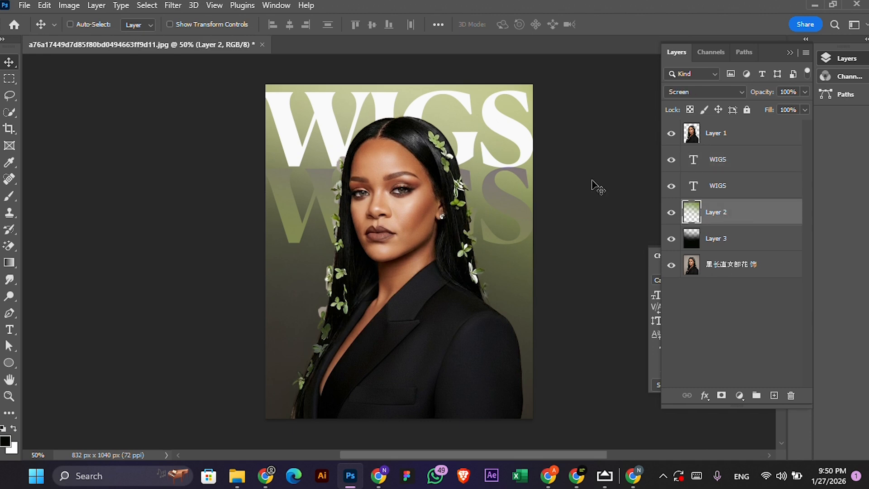
pyautogui.click(691, 92)
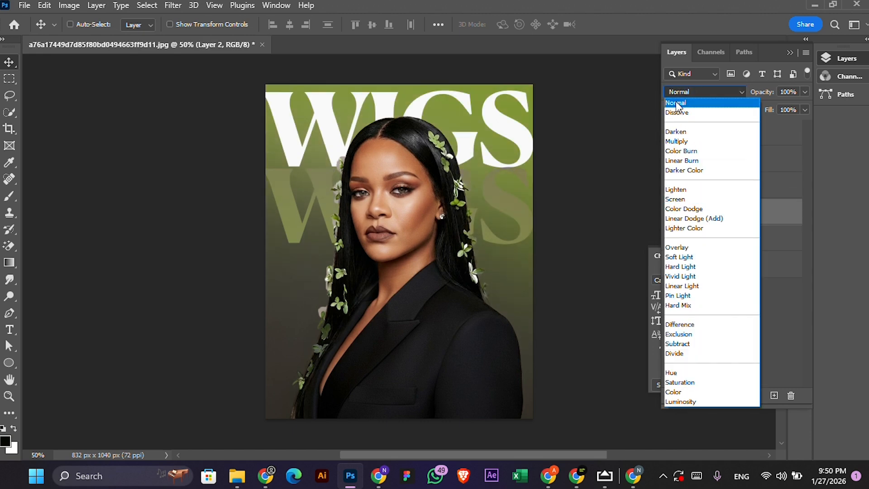
pyautogui.click(677, 101)
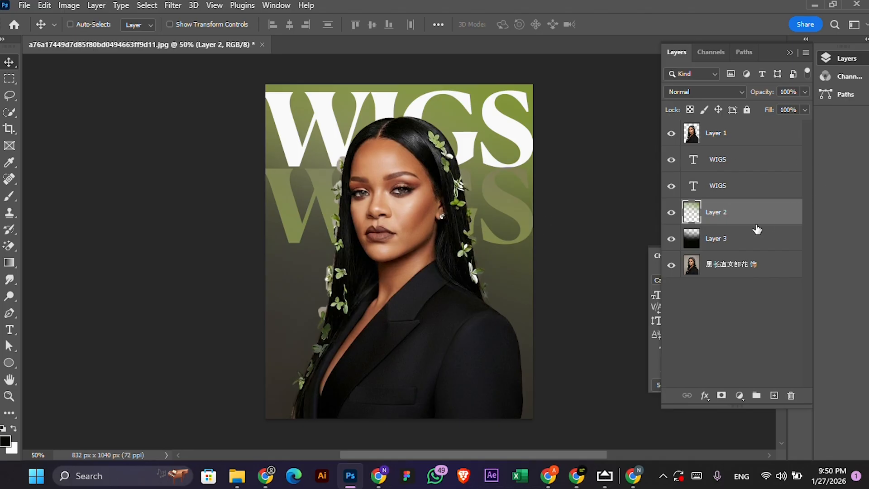
# Step: Add a near-black solid color fill layer, 060803, and place it directly beneath Layer 2
pyautogui.click(740, 395)
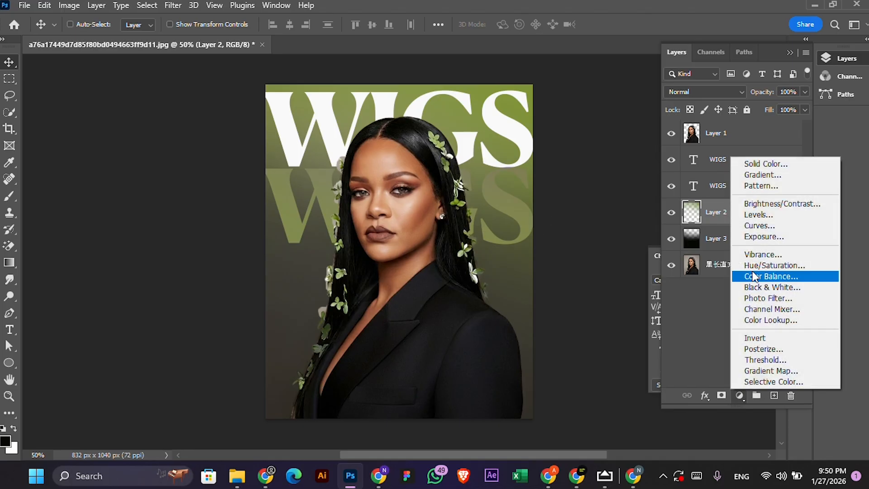
pyautogui.click(767, 164)
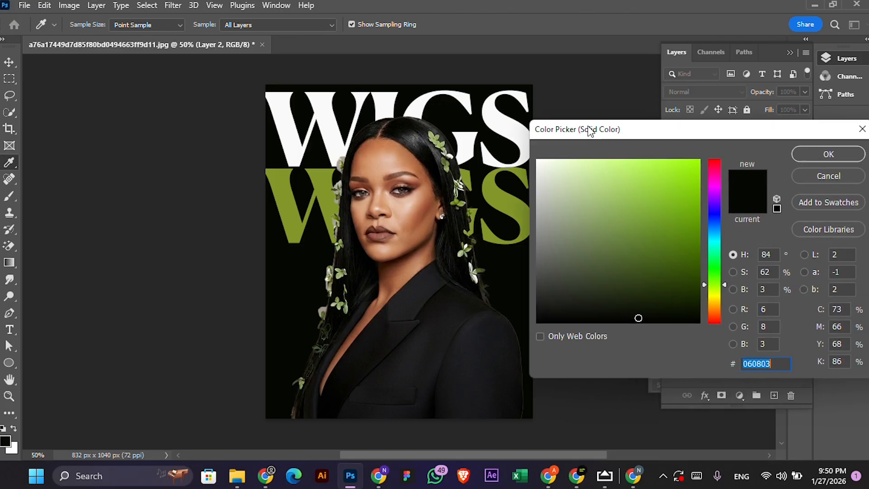
pyautogui.click(802, 159)
pyautogui.moveTo(733, 239); pyautogui.dragTo(736, 202)
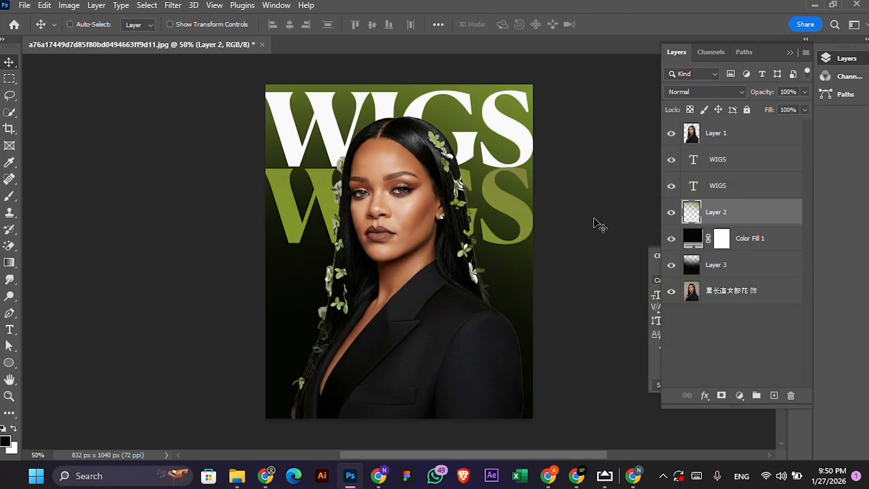
# Step: Flip the green gradient on Layer 2 vertically and move it down 12 px
pyautogui.hotkey('ctrl', 't')
pyautogui.rightClick(419, 162)
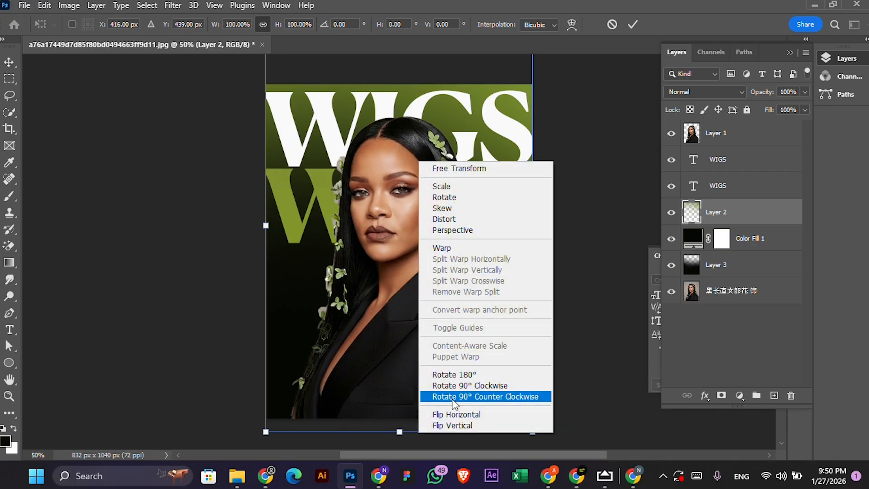
pyautogui.click(452, 425)
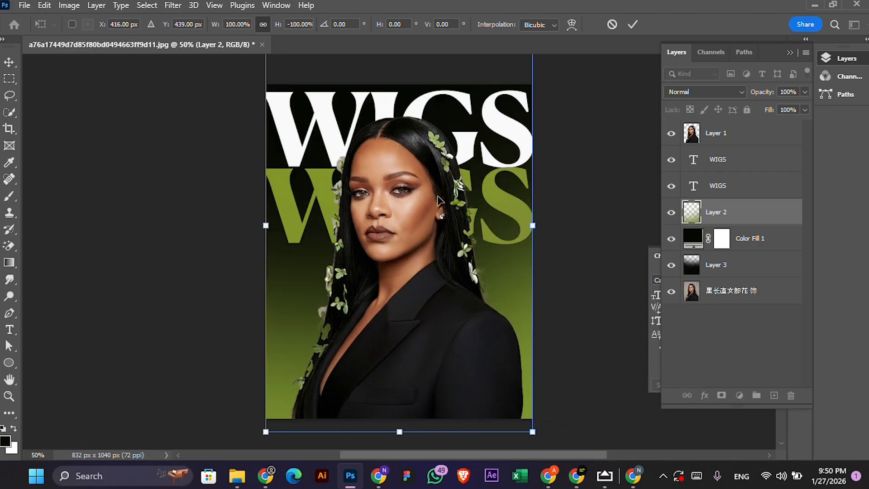
pyautogui.moveTo(435, 244); pyautogui.dragTo(436, 250)
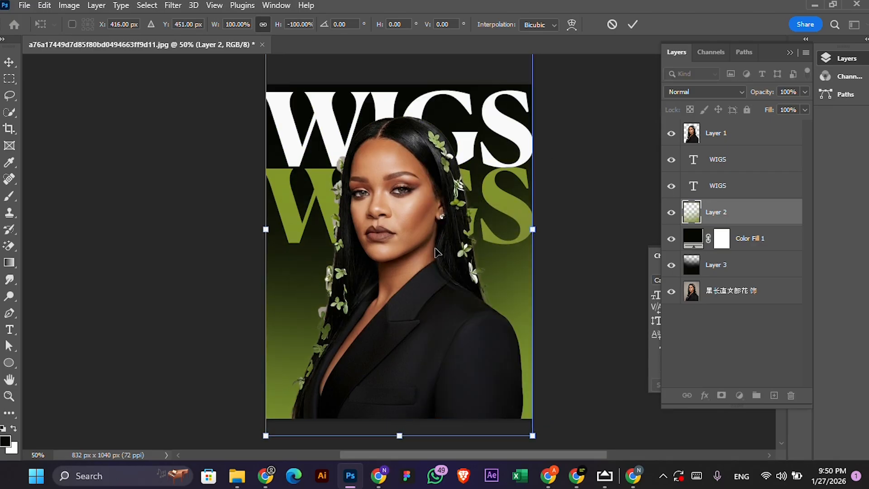
pyautogui.press('Return')
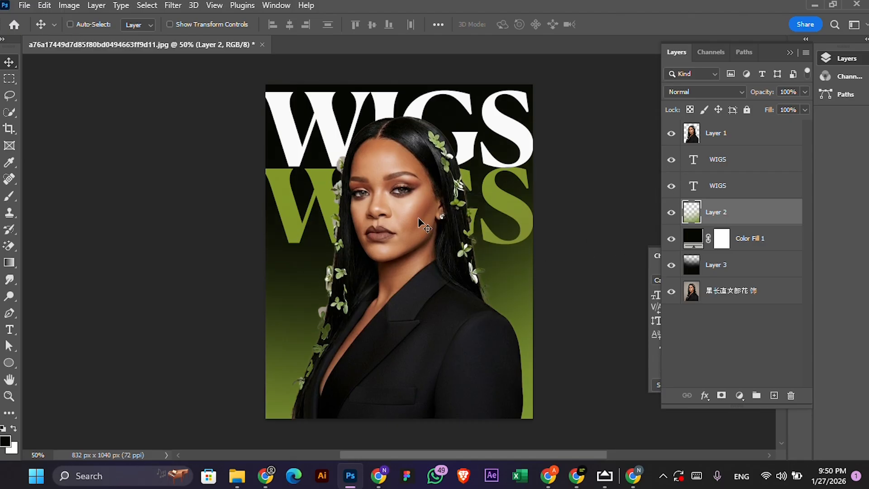
# Step: Delete the green WIGS copy below the white headline
pyautogui.keyDown('ctrl'); pyautogui.click(500, 199); pyautogui.keyUp('ctrl')
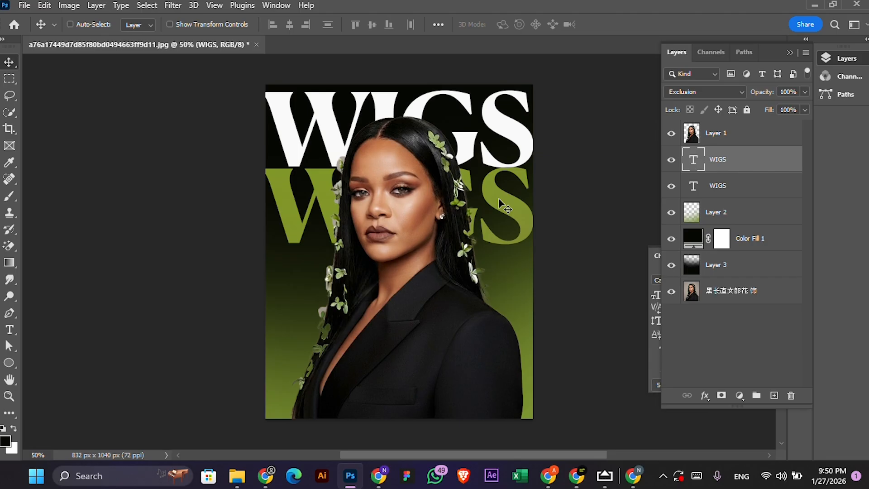
pyautogui.click(671, 162)
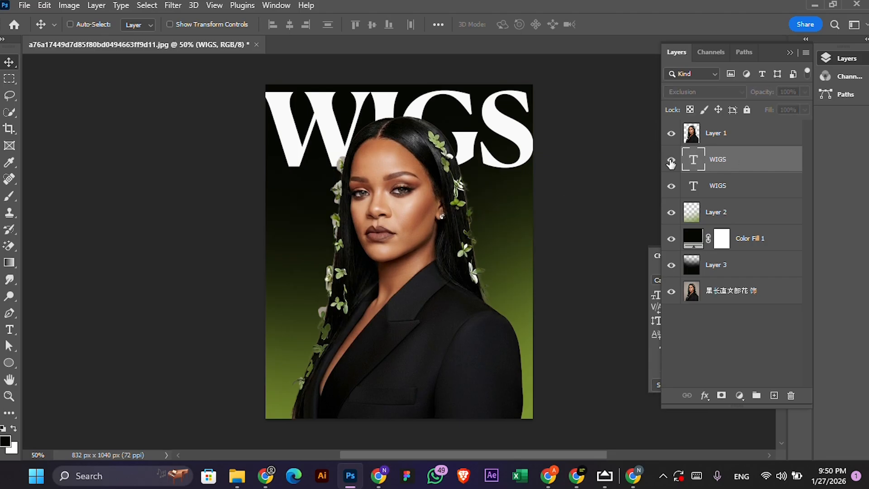
pyautogui.click(671, 162)
pyautogui.press('Delete')
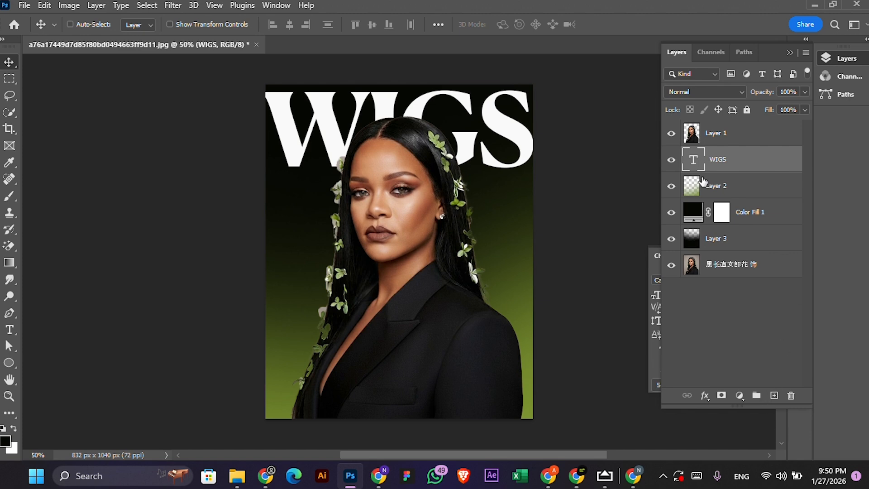
# Step: Recolour the white WIGS headline to a pale yellow-green
pyautogui.click(652, 261)
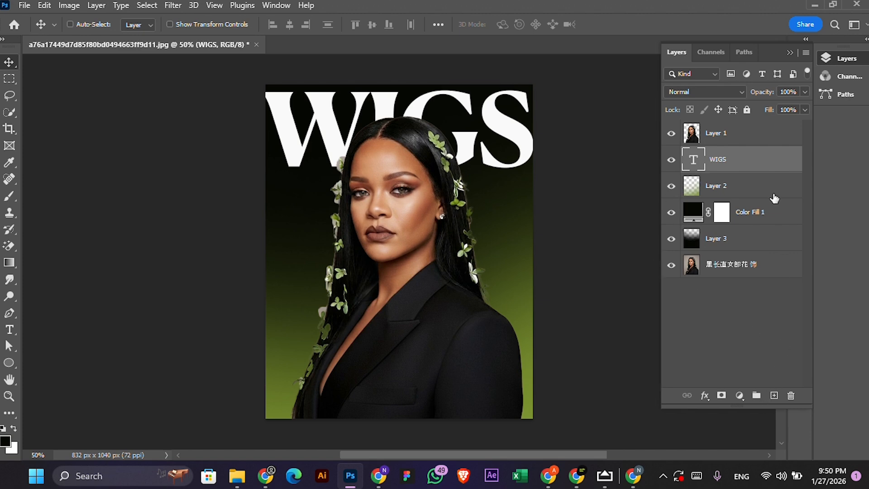
pyautogui.click(839, 61)
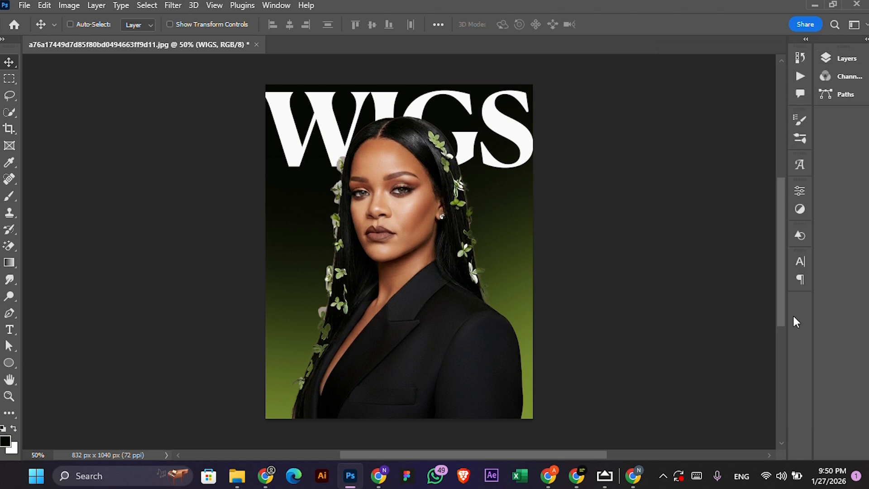
pyautogui.click(801, 262)
pyautogui.click(771, 335)
pyautogui.moveTo(639, 127); pyautogui.dragTo(633, 117)
pyautogui.moveTo(607, 189); pyautogui.dragTo(551, 150)
pyautogui.click(809, 140)
pyautogui.click(763, 257)
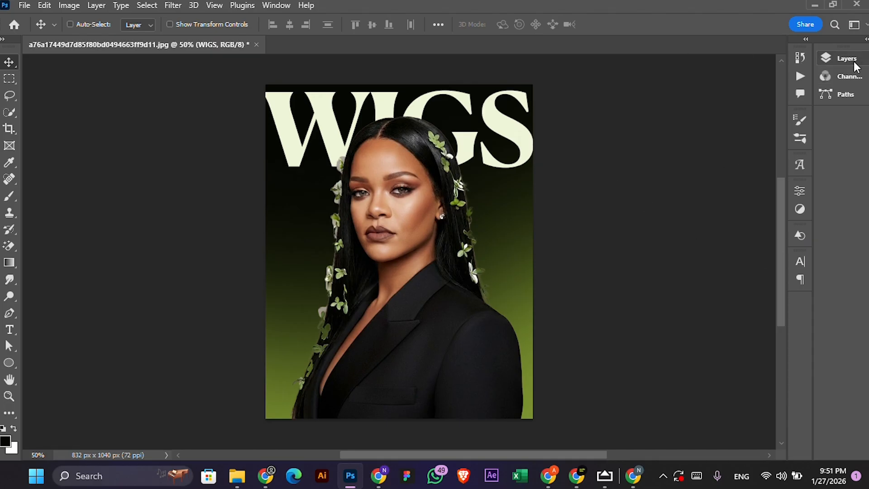
# Step: Duplicate the WIGS text over the woman's chest, with the copy stacked above her cutout layer
pyautogui.click(838, 58)
pyautogui.moveTo(722, 167); pyautogui.dragTo(730, 124)
pyautogui.moveTo(449, 122); pyautogui.dragTo(448, 314)
# Step: Replace the copied text with "Qualiy" and "Is Here" on two lines
pyautogui.doubleClick(419, 326)
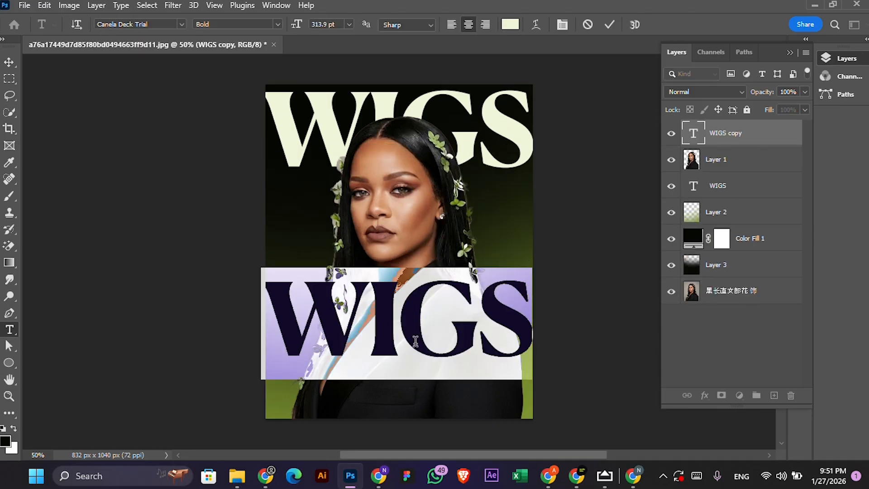
pyautogui.write('Qualiy ')
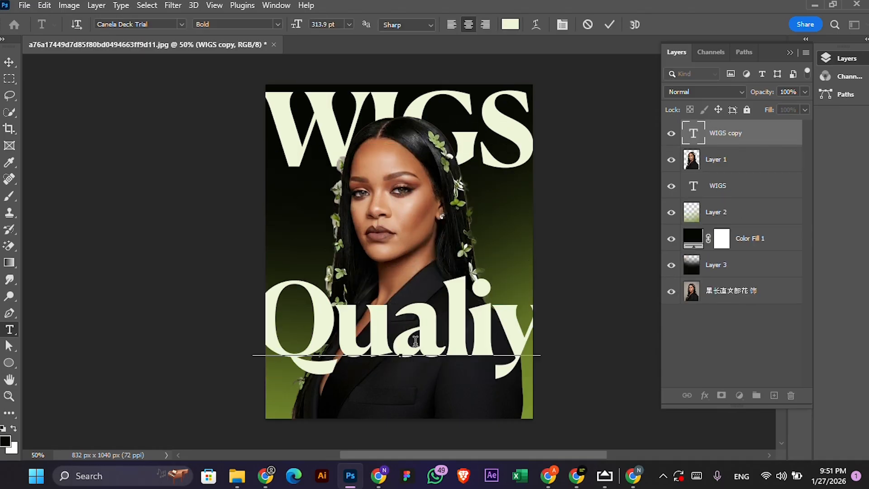
pyautogui.write('Is Hr')
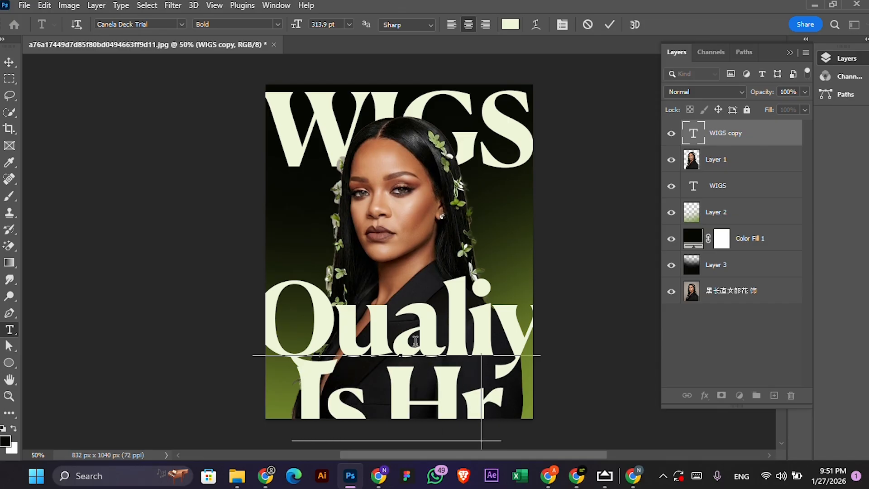
pyautogui.press('BackSpace')
pyautogui.write('ere')
# Step: Set the whole "Qualiy Is Here!" tagline to the Medium weight of Canela Deck Trial
pyautogui.hotkey('ctrl', 'a')
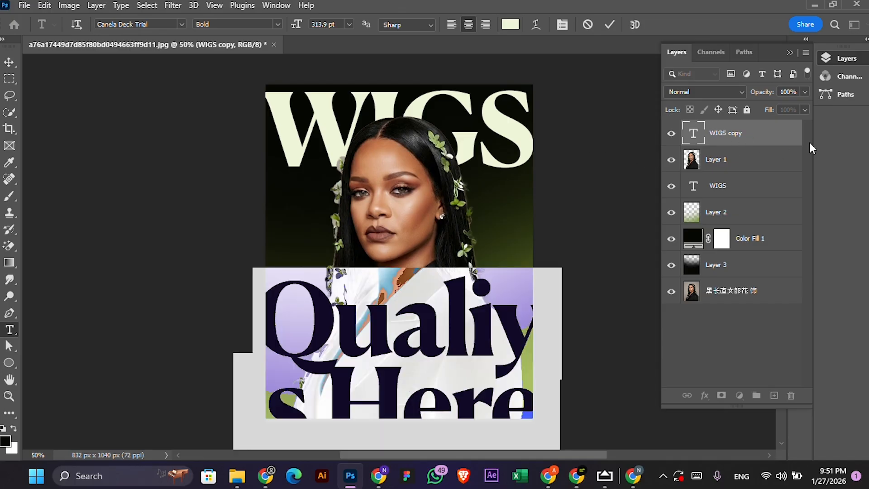
pyautogui.click(838, 54)
pyautogui.click(800, 261)
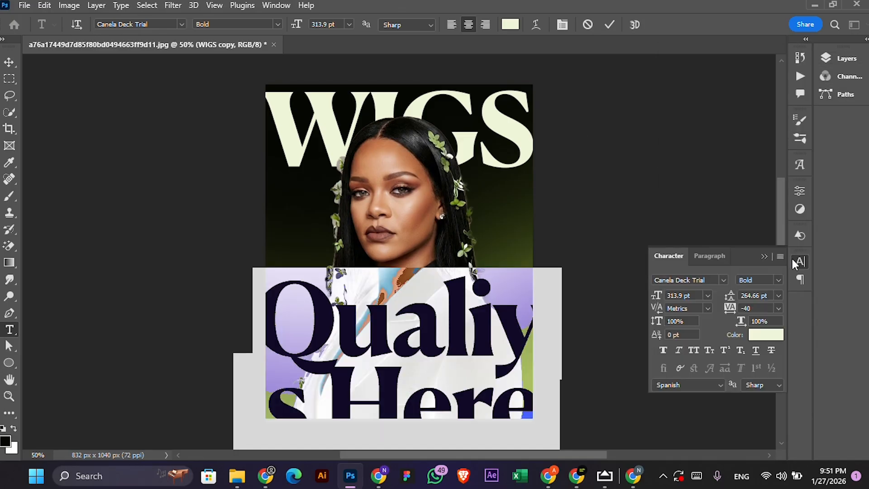
pyautogui.click(771, 279)
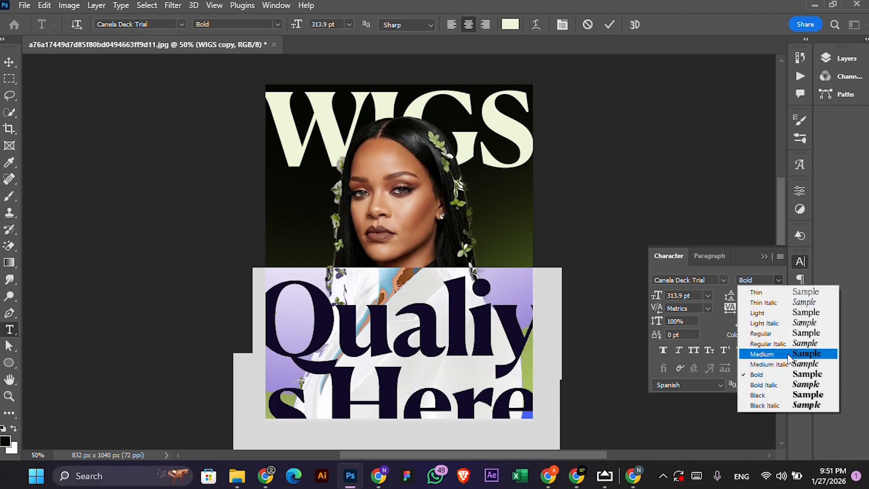
pyautogui.click(790, 358)
pyautogui.click(778, 281)
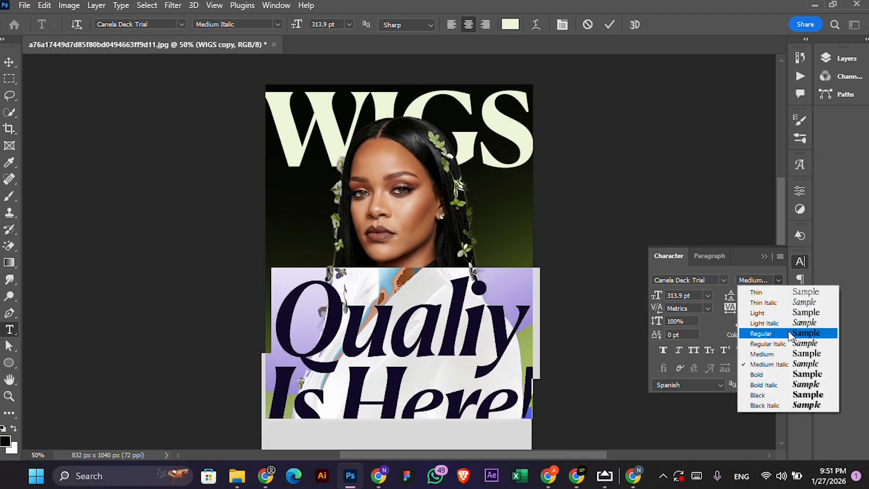
pyautogui.click(793, 347)
pyautogui.click(774, 279)
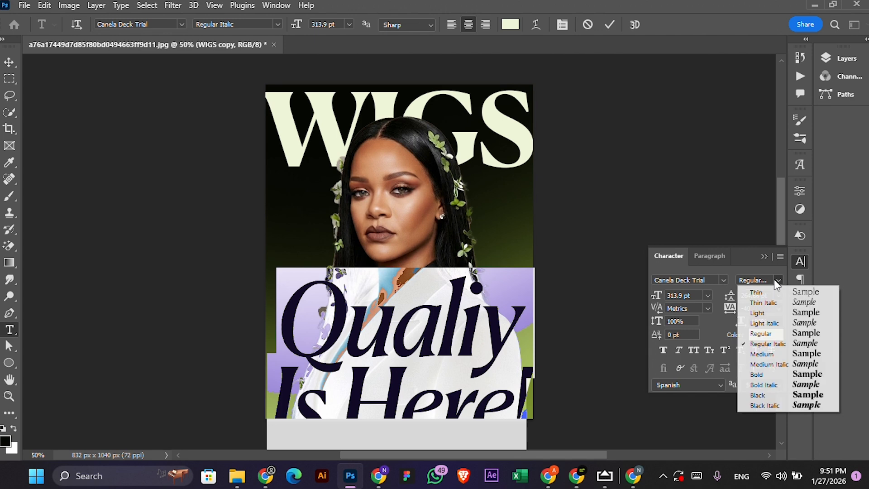
pyautogui.click(793, 355)
# Step: Reduce the tagline's font size to 202 pt and its leading to 183 pt, and commit the text
pyautogui.moveTo(657, 295); pyautogui.dragTo(585, 298)
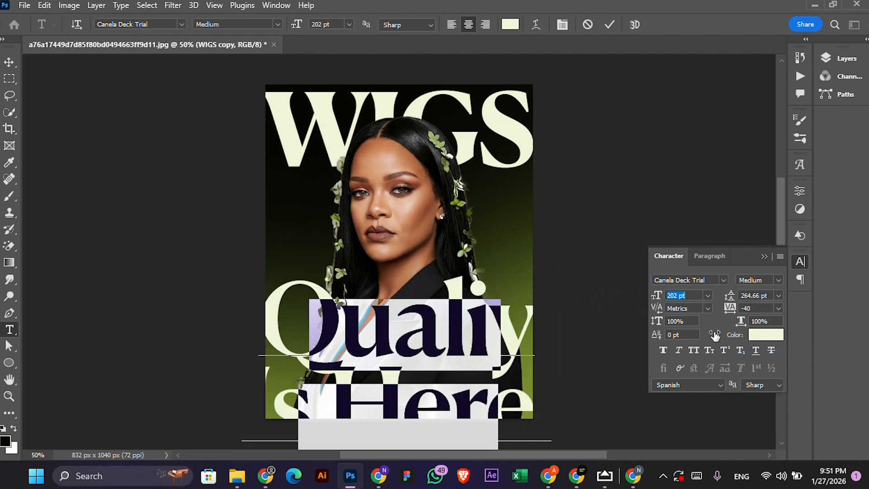
pyautogui.moveTo(732, 303); pyautogui.dragTo(681, 295)
pyautogui.click(610, 25)
pyautogui.press('v')
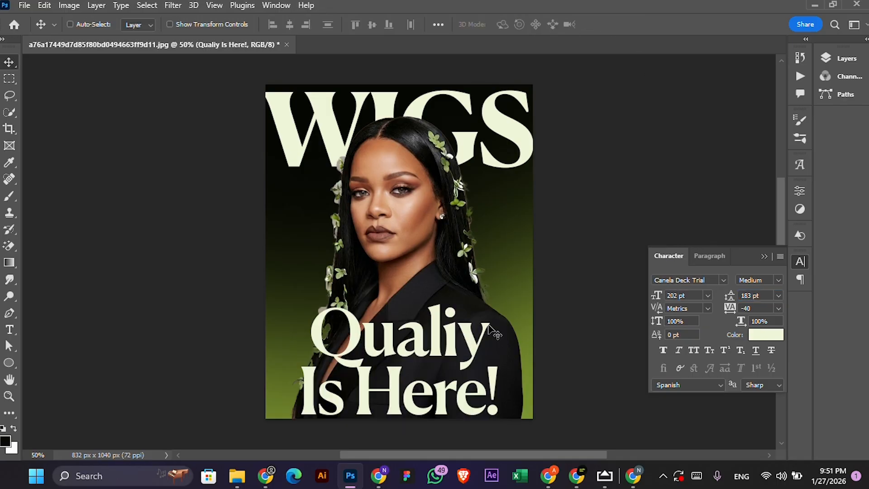
# Step: Scale the tagline down proportionally to a font size of about 97 pt
pyautogui.hotkey('ctrl', 't')
pyautogui.moveTo(502, 361); pyautogui.dragTo(396, 363)
pyautogui.press('Return')
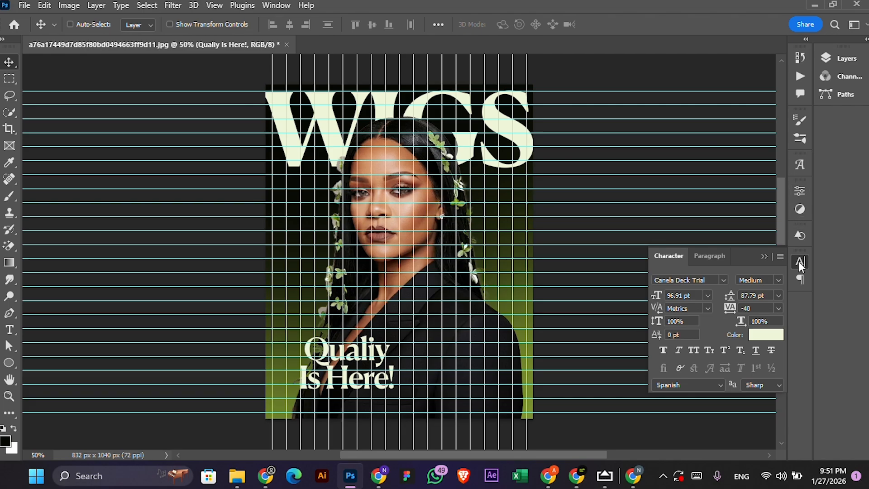
# Step: Left-align the tagline's lines and move it to the poster's lower-left corner, against the left margin guide
pyautogui.click(800, 280)
pyautogui.moveTo(377, 363); pyautogui.dragTo(363, 377)
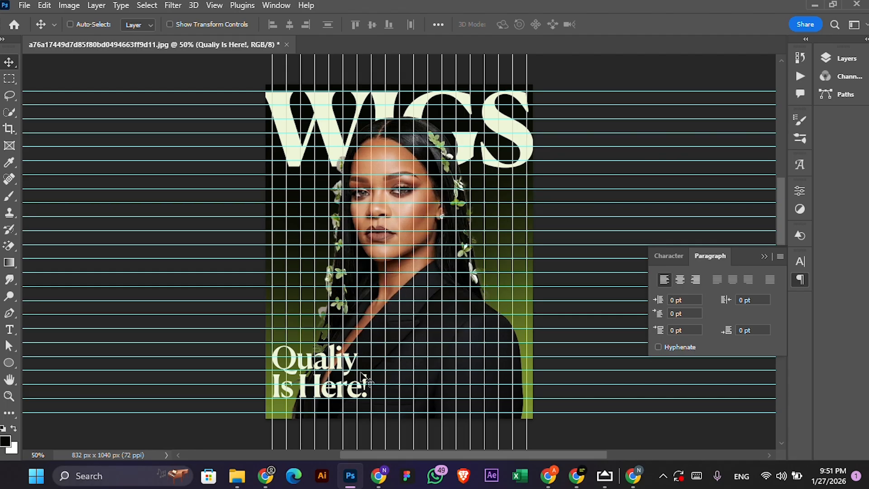
pyautogui.press('ctrl')
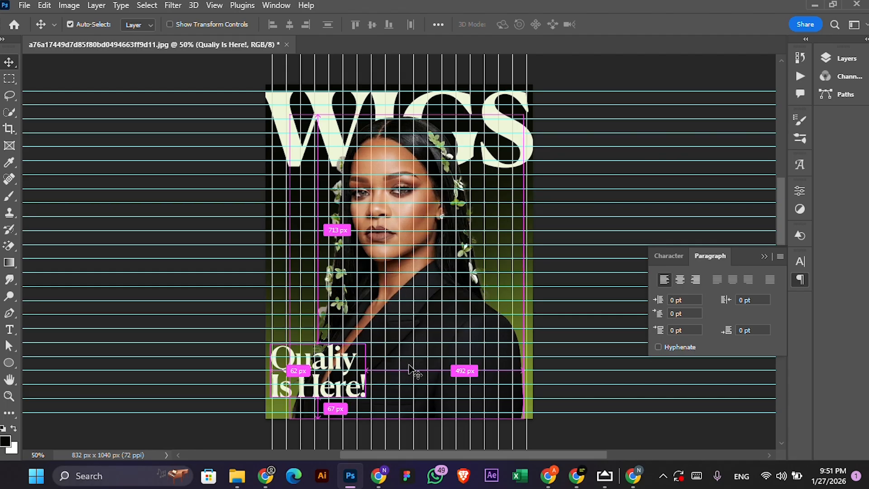
# Step: Recolour only the word "Qualiy" in the tagline to the bright yellow-green #e4ff7b
pyautogui.doubleClick(317, 382)
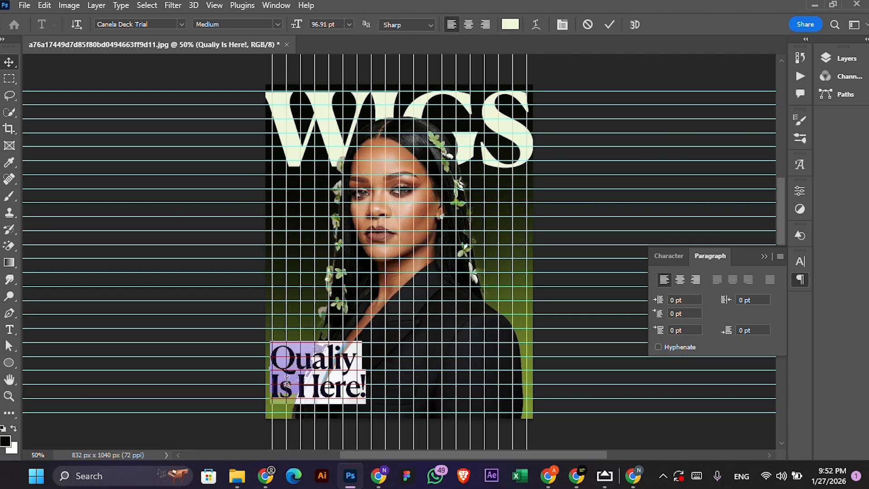
pyautogui.moveTo(274, 381); pyautogui.dragTo(249, 322)
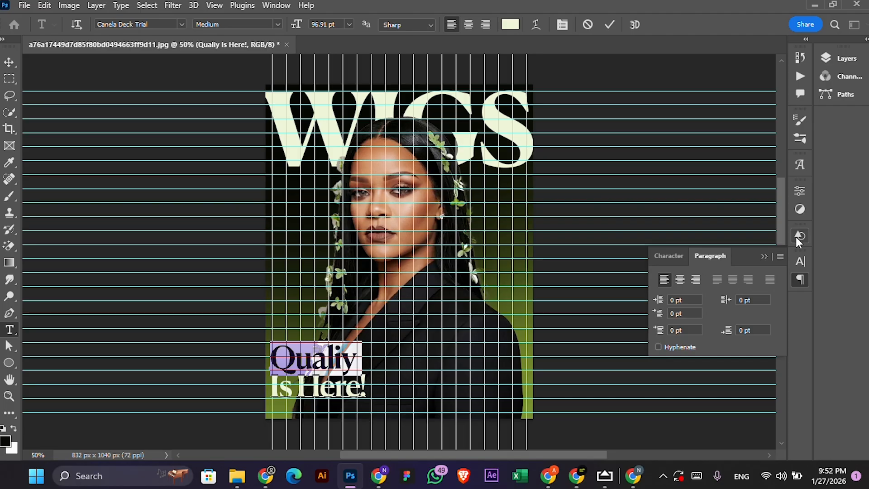
pyautogui.click(800, 260)
pyautogui.click(773, 345)
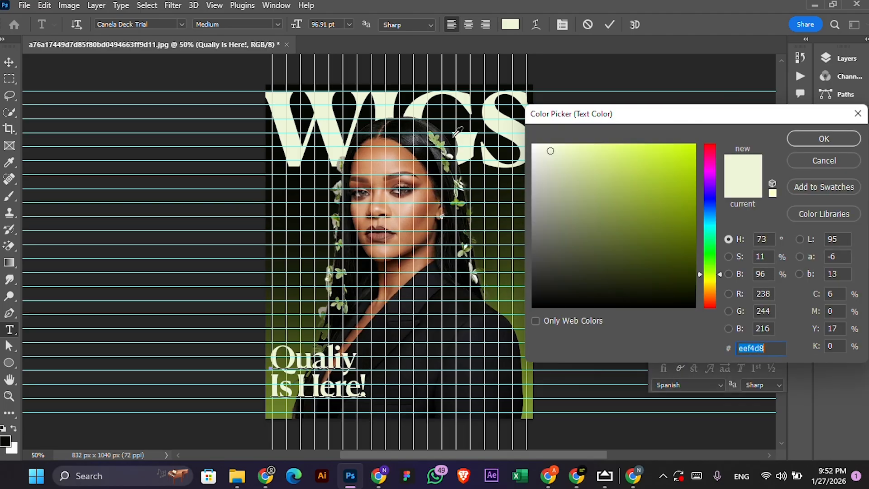
pyautogui.click(448, 157)
pyautogui.click(448, 158)
pyautogui.click(448, 157)
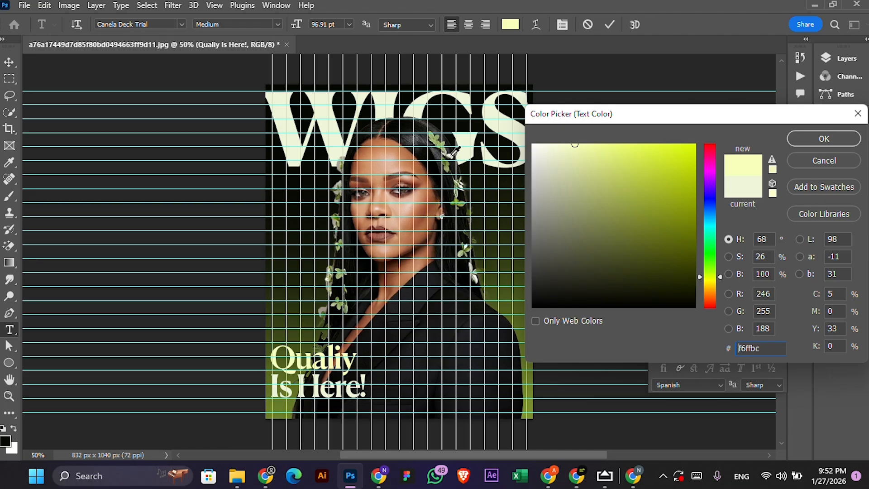
pyautogui.moveTo(566, 181)
pyautogui.mouseDown()
pyautogui.moveTo(607, 225)
pyautogui.moveTo(617, 148)
pyautogui.mouseUp()
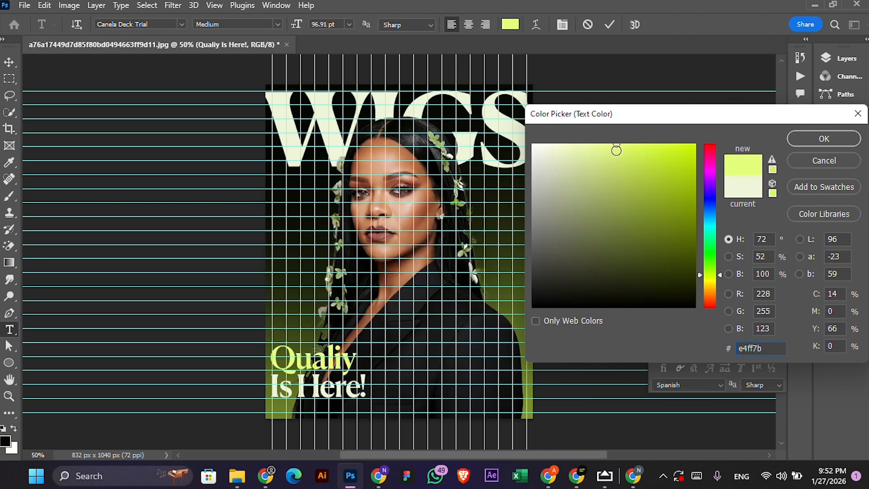
pyautogui.click(824, 138)
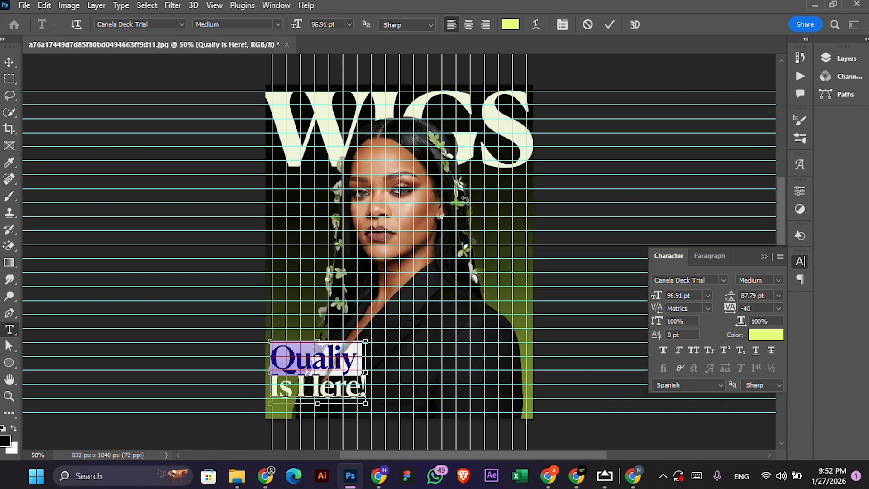